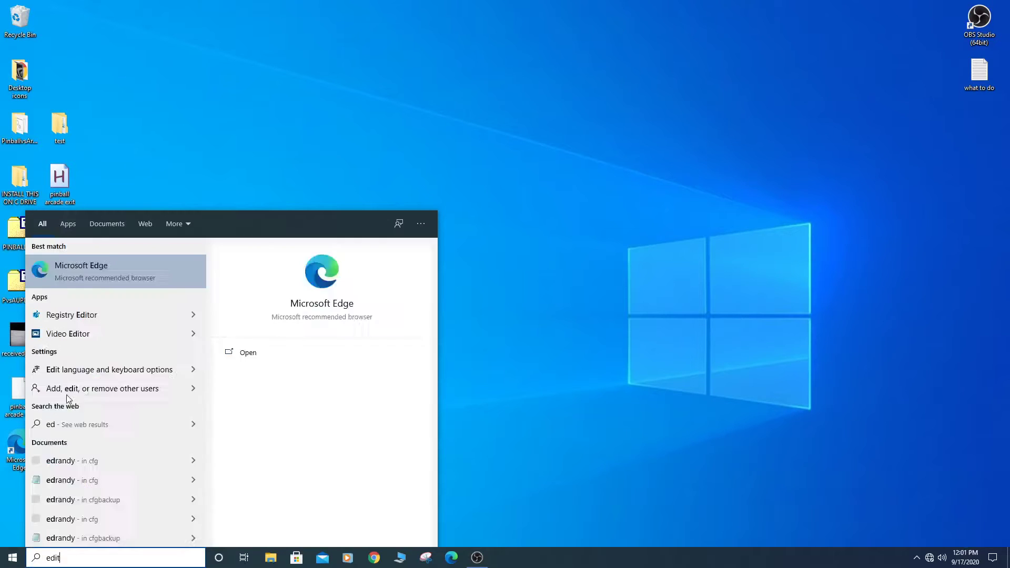
# Step: Search the Start menu for 'edit group' to find Edit group policy
pyautogui.write('group')
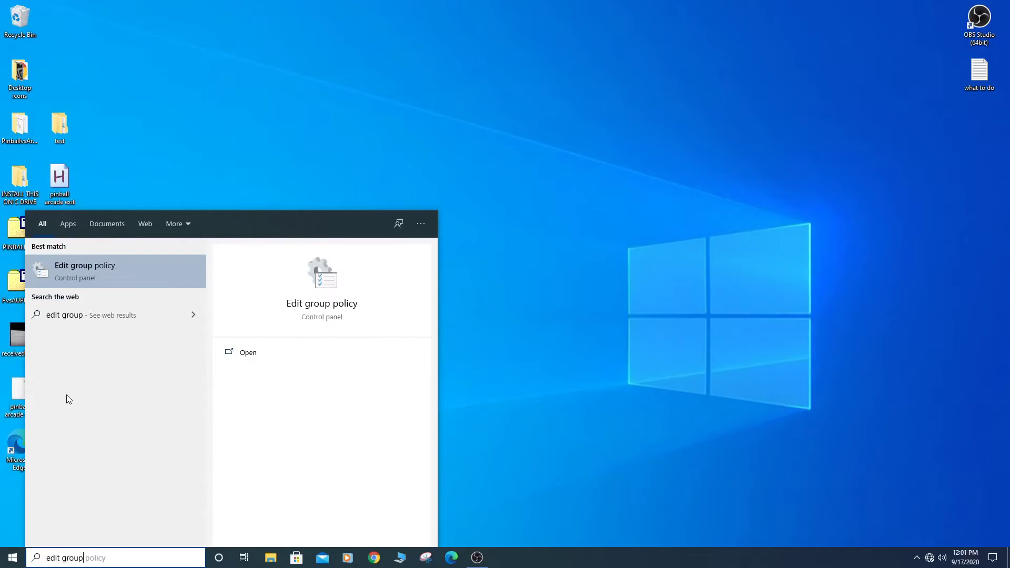
# Step: Launch Edit group policy and navigate to Administrative Templates > Windows Components > Windows Defender Antivirus, enlarging the window
pyautogui.click(97, 265)
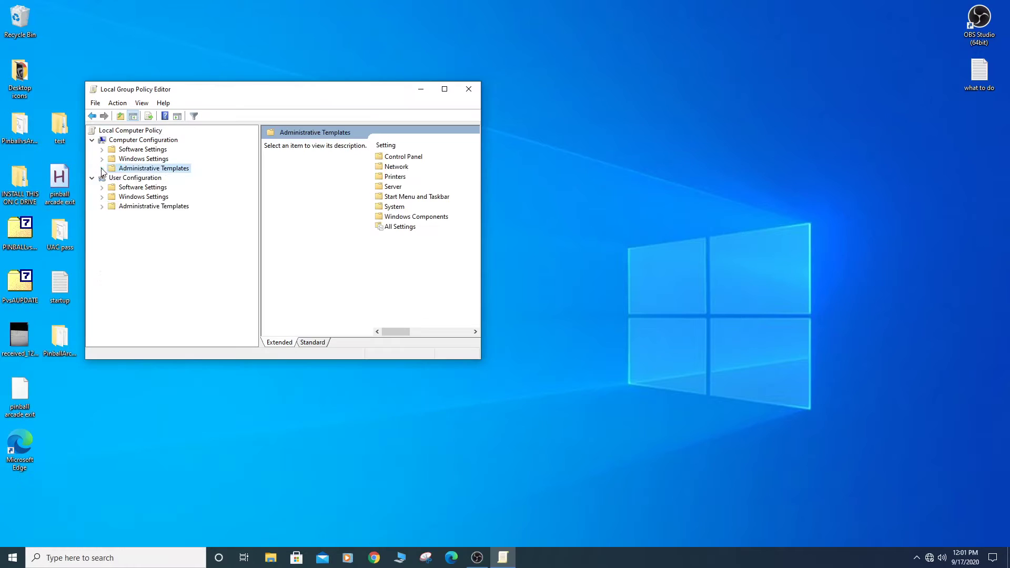
pyautogui.click(102, 168)
pyautogui.click(150, 236)
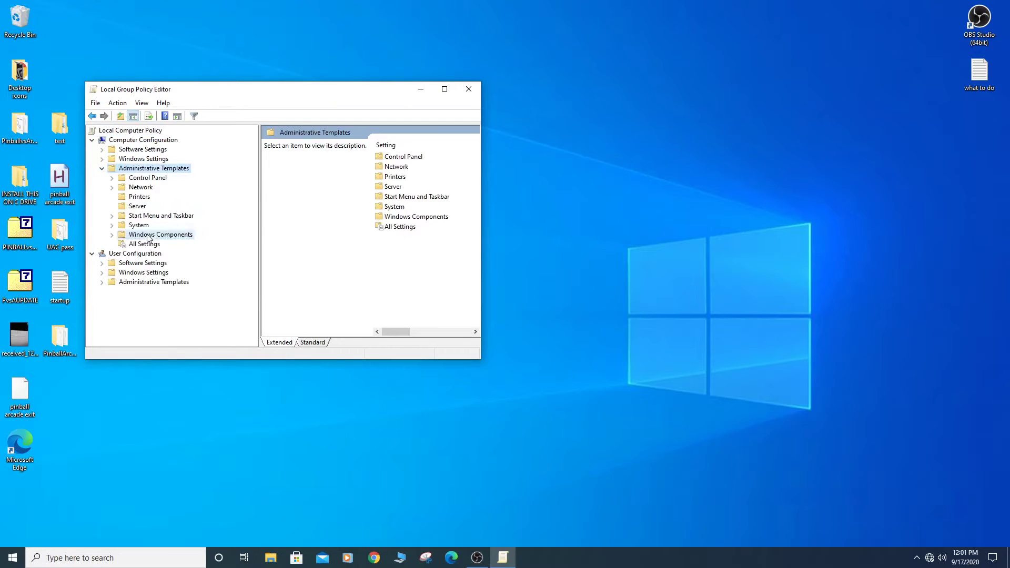
pyautogui.click(112, 234)
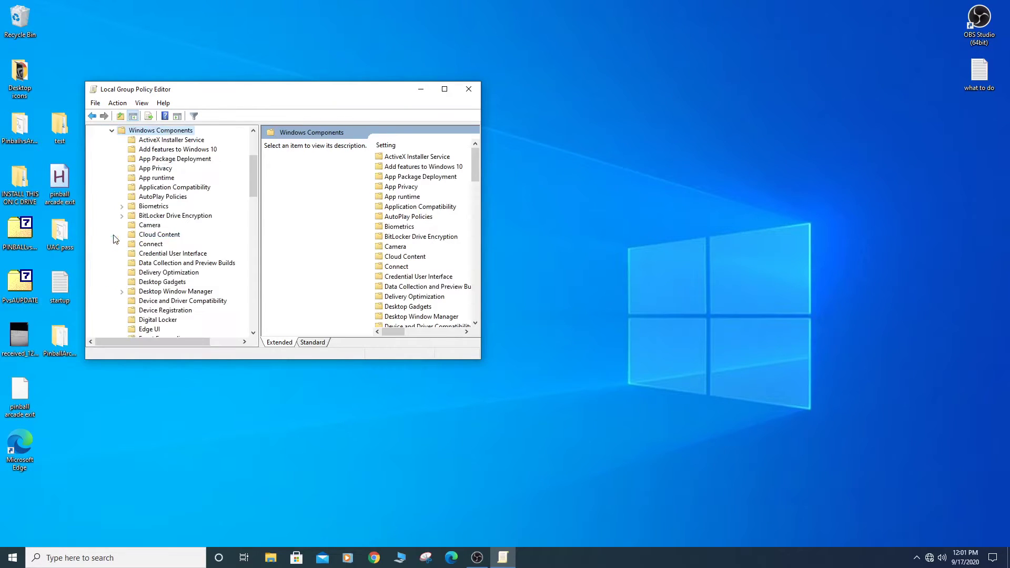
pyautogui.scroll(-9, 187, 272)
pyautogui.scroll(-8, 192, 273)
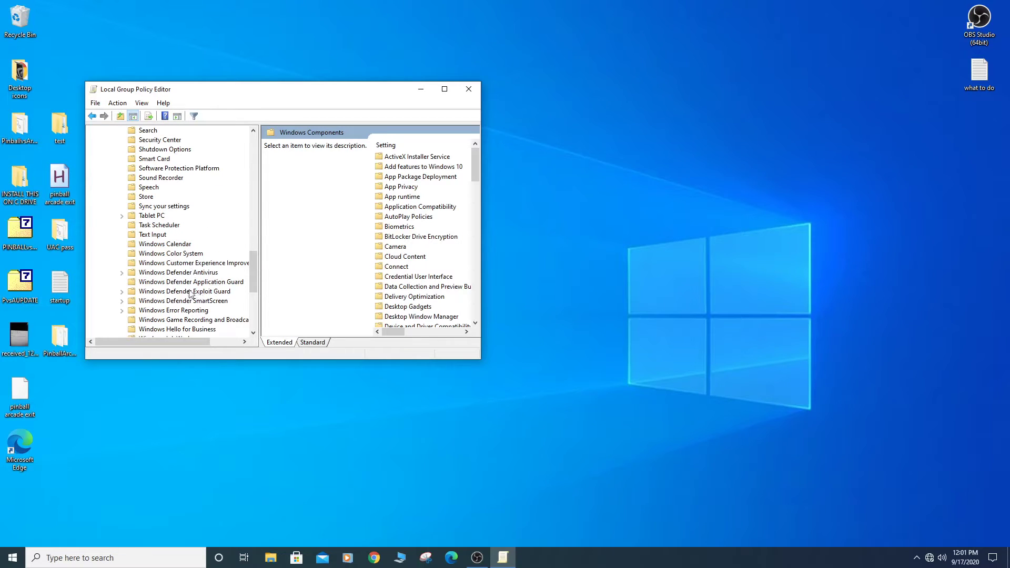
pyautogui.click(182, 272)
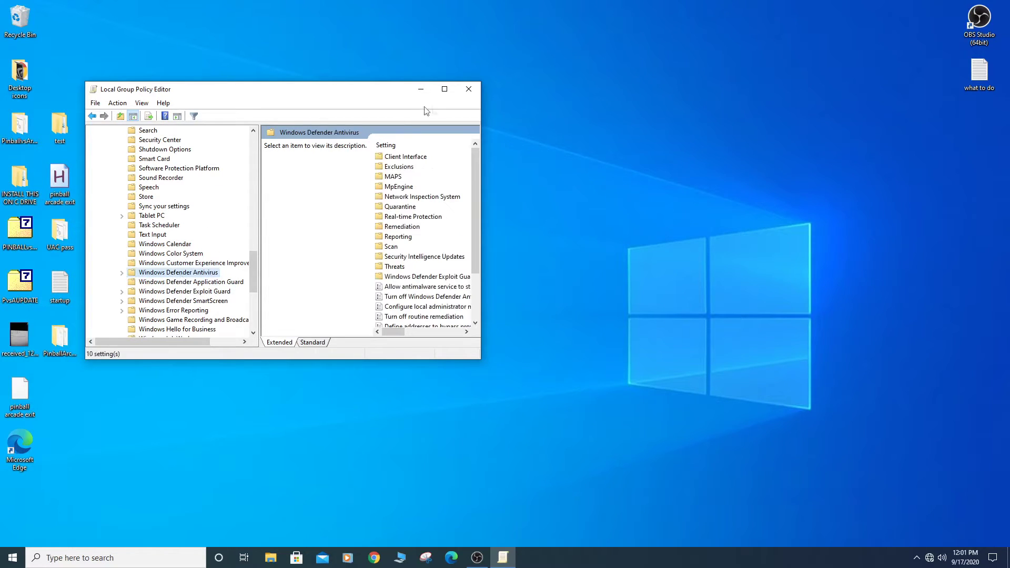
pyautogui.moveTo(479, 360); pyautogui.dragTo(822, 485)
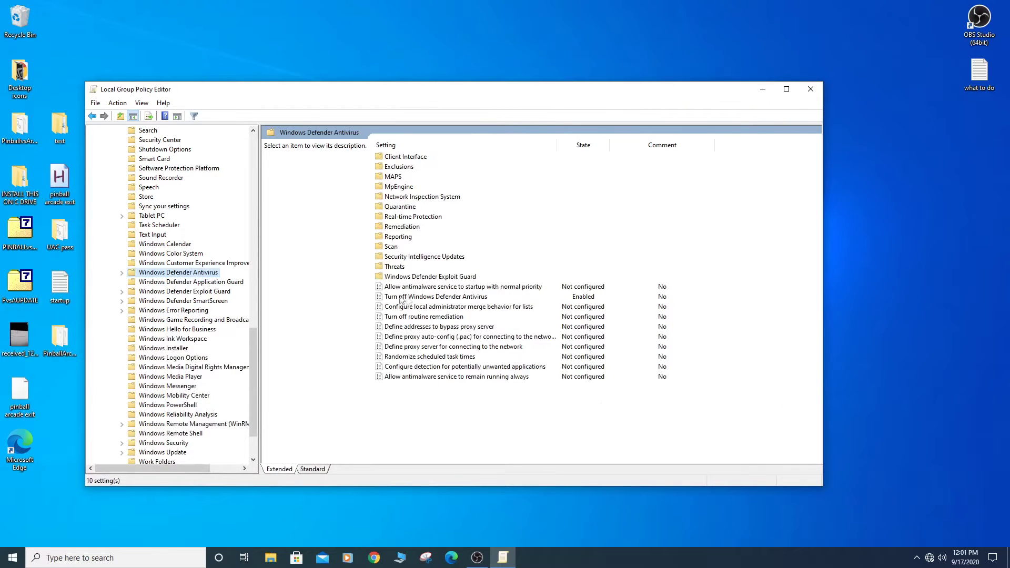
# Step: Select the Turn off Windows Defender Antivirus policy to show its description and Enabled state
pyautogui.click(457, 298)
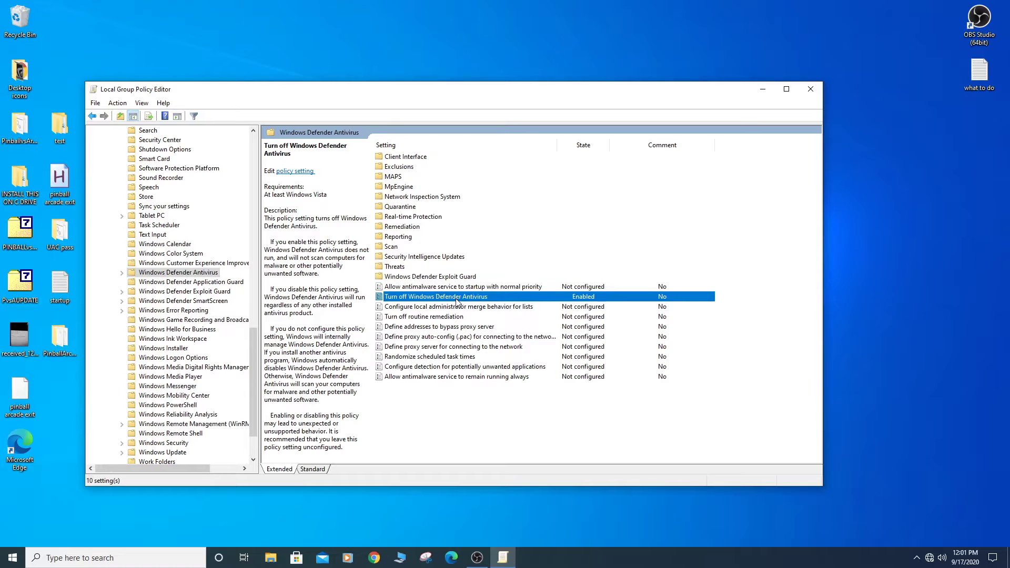
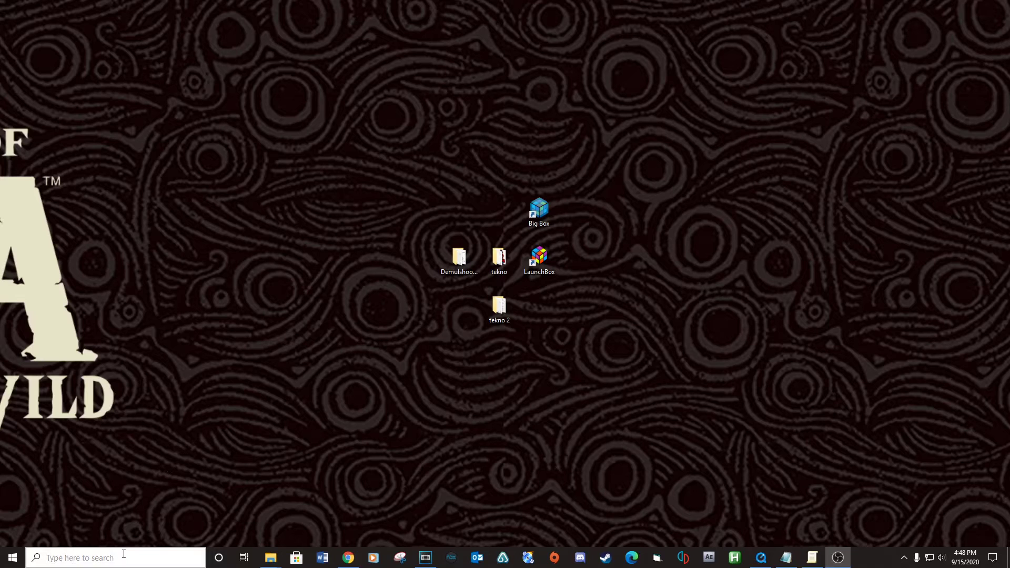
# Step: Open Control Panel from search and lower the User Account Control slider to Never notify
pyautogui.click(124, 557)
pyautogui.write('control ')
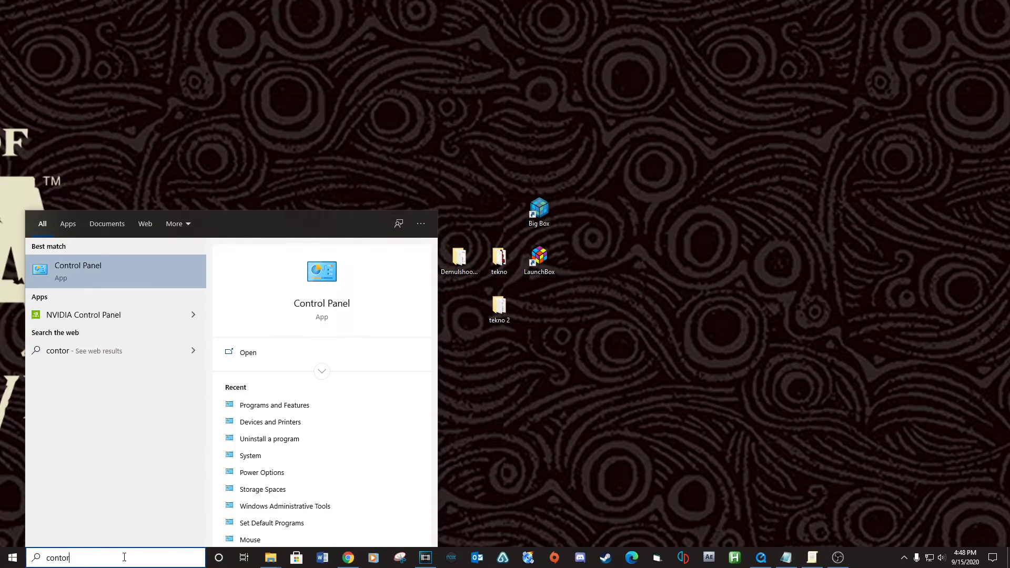
pyautogui.write('pa')
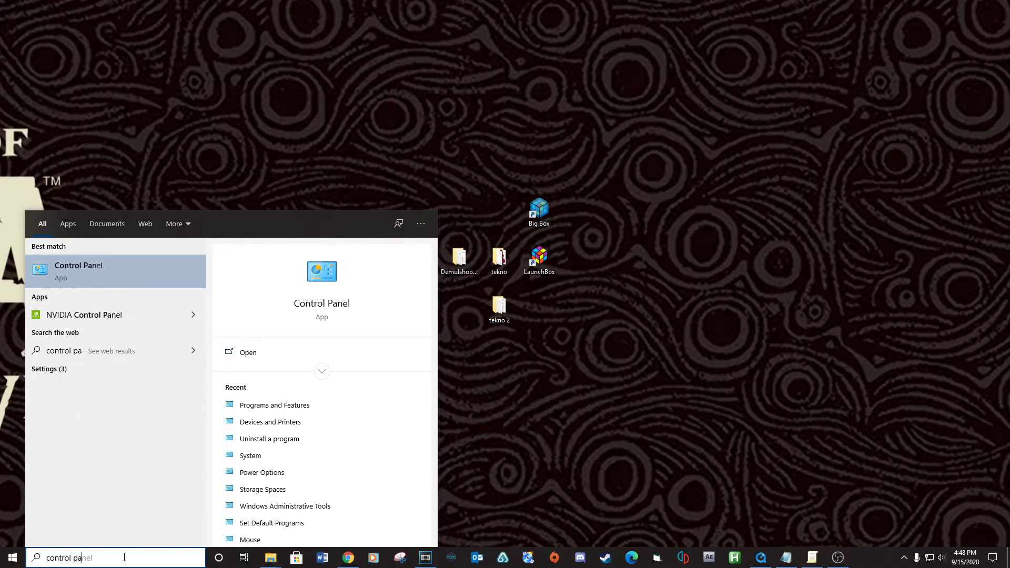
pyautogui.click(115, 266)
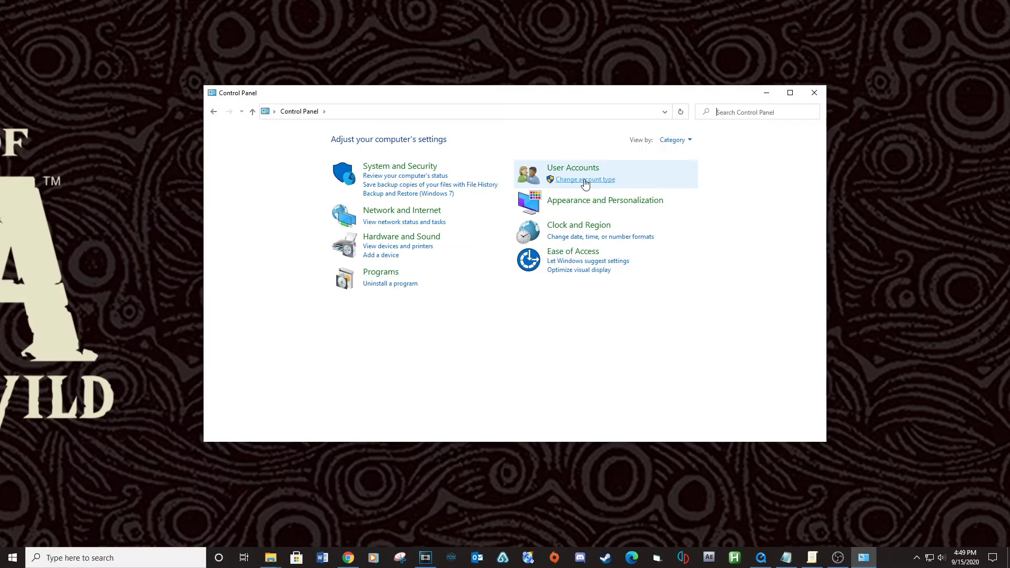
pyautogui.click(584, 182)
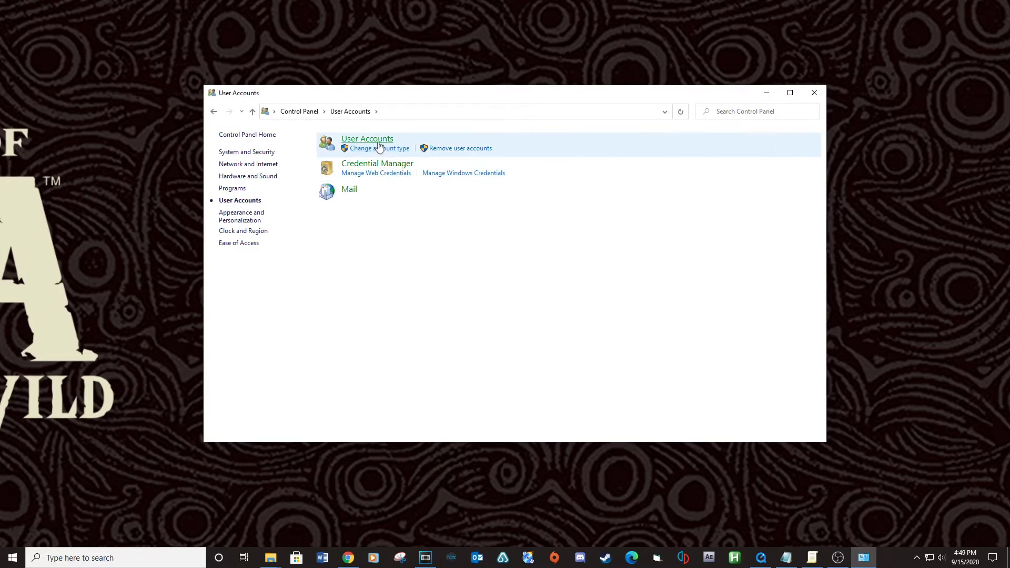
pyautogui.click(374, 141)
pyautogui.click(381, 227)
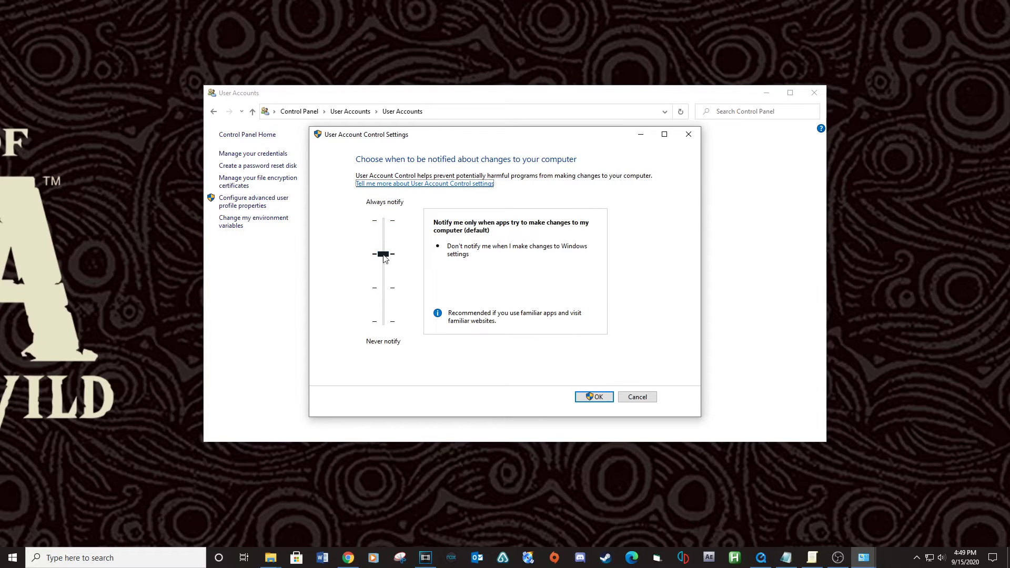
pyautogui.moveTo(383, 256); pyautogui.dragTo(384, 337)
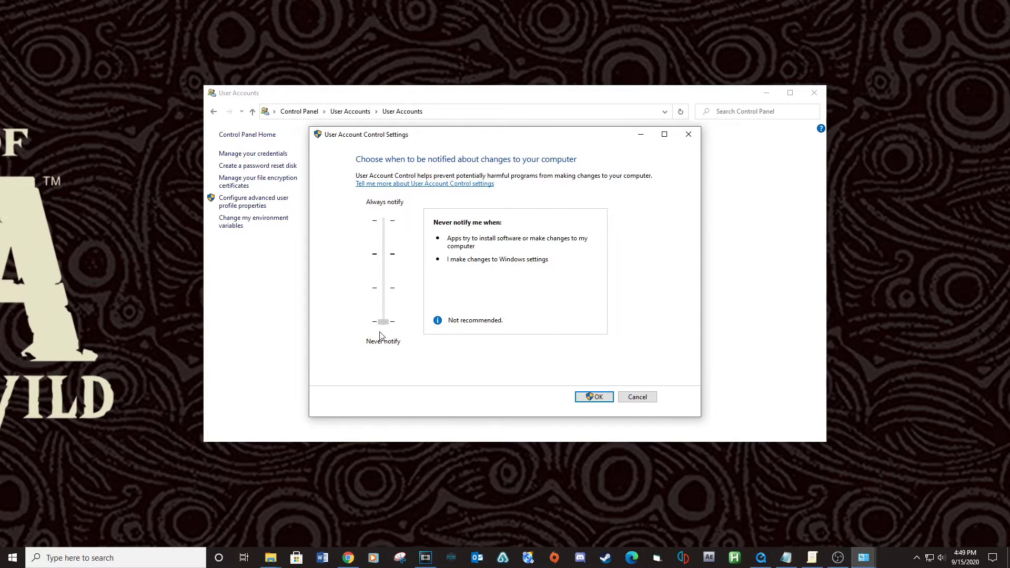
pyautogui.click(591, 397)
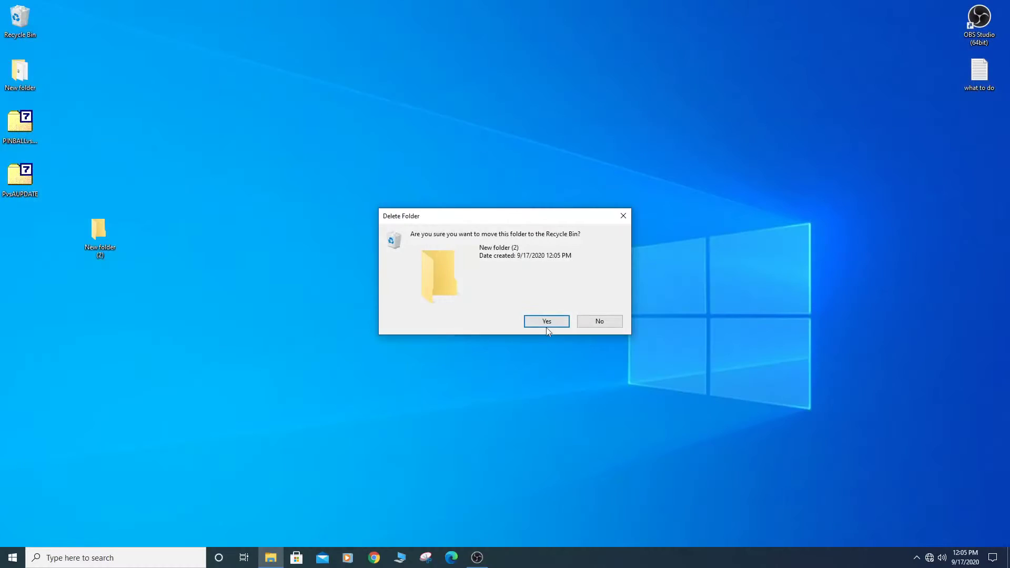
# Step: Confirm deleting New folder (2), then make a desktop folder named PinballvsArcade in the left column
pyautogui.click(547, 324)
pyautogui.rightClick(195, 293)
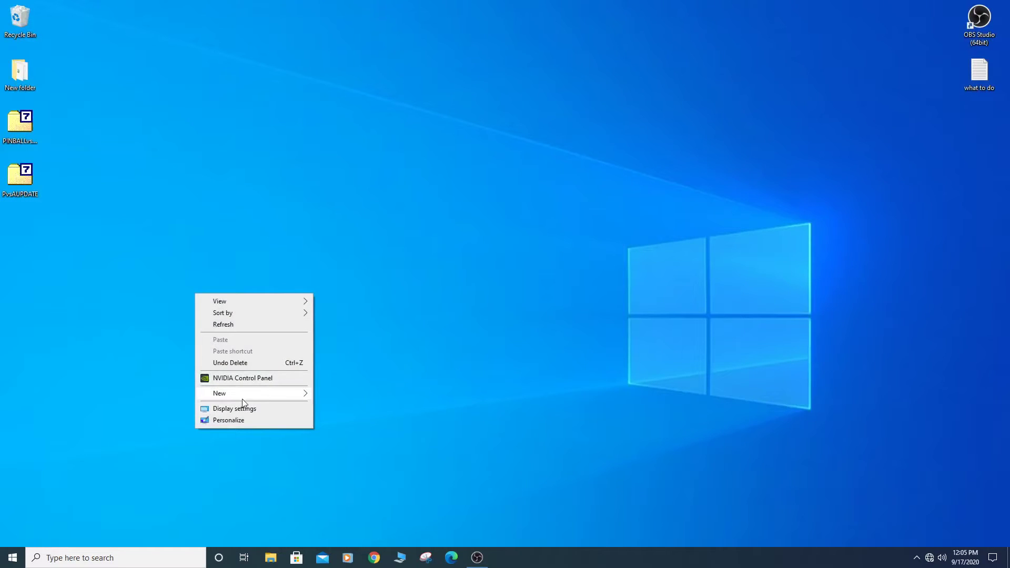
pyautogui.moveTo(273, 395)
pyautogui.click(336, 394)
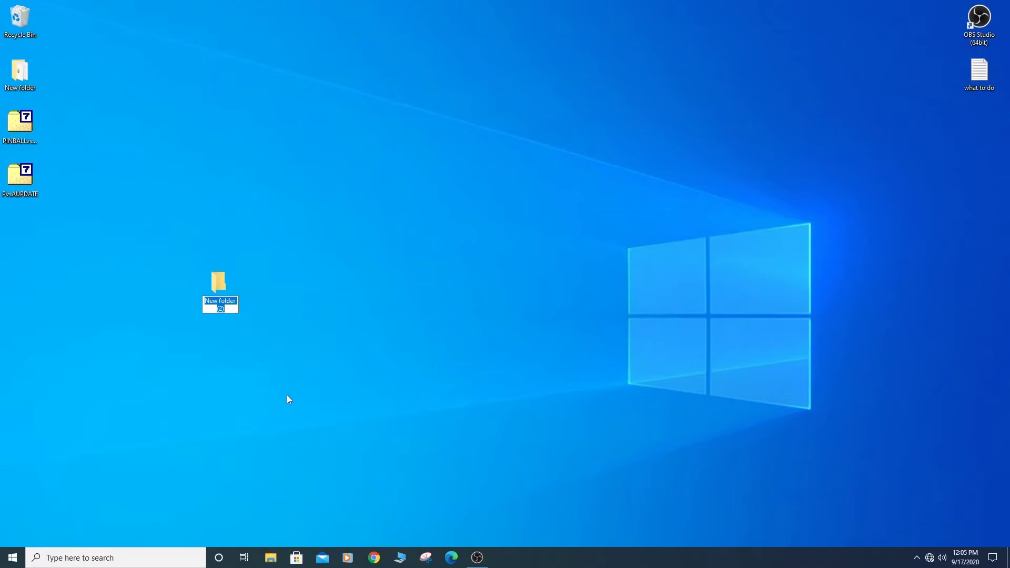
pyautogui.write('Pinballvs')
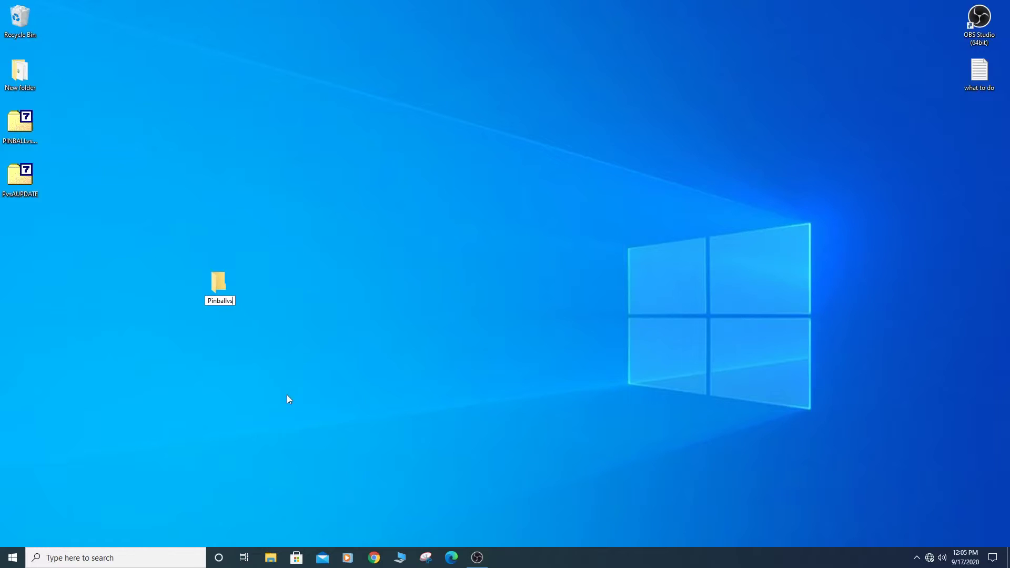
pyautogui.write('Arcade')
pyautogui.press('Return')
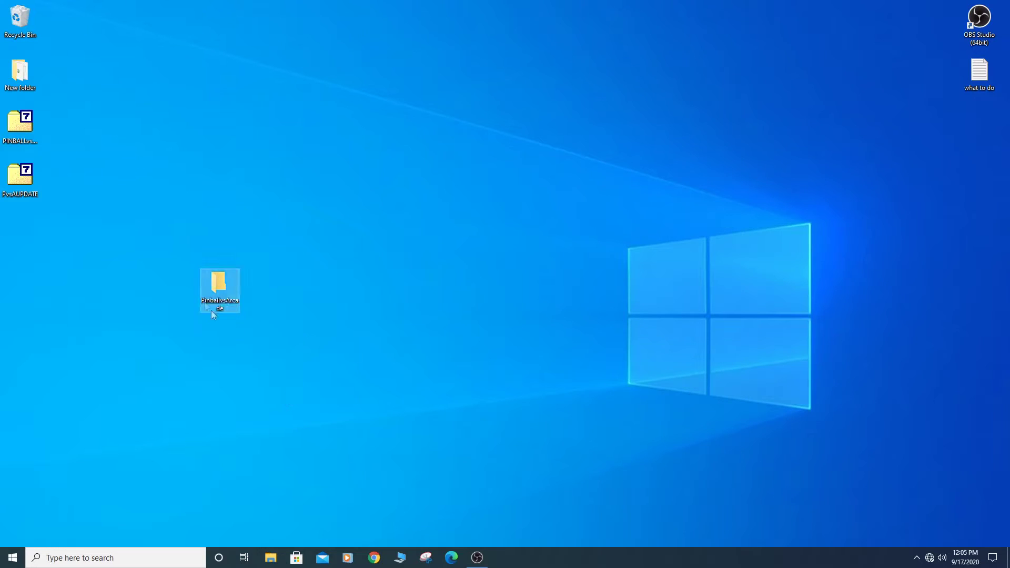
pyautogui.moveTo(13, 241); pyautogui.dragTo(14, 241)
# Step: Drag all 30 entries of PINBALLvsARCADELOADED.7z into the PinballvsArcade folder and open it
pyautogui.click(27, 126)
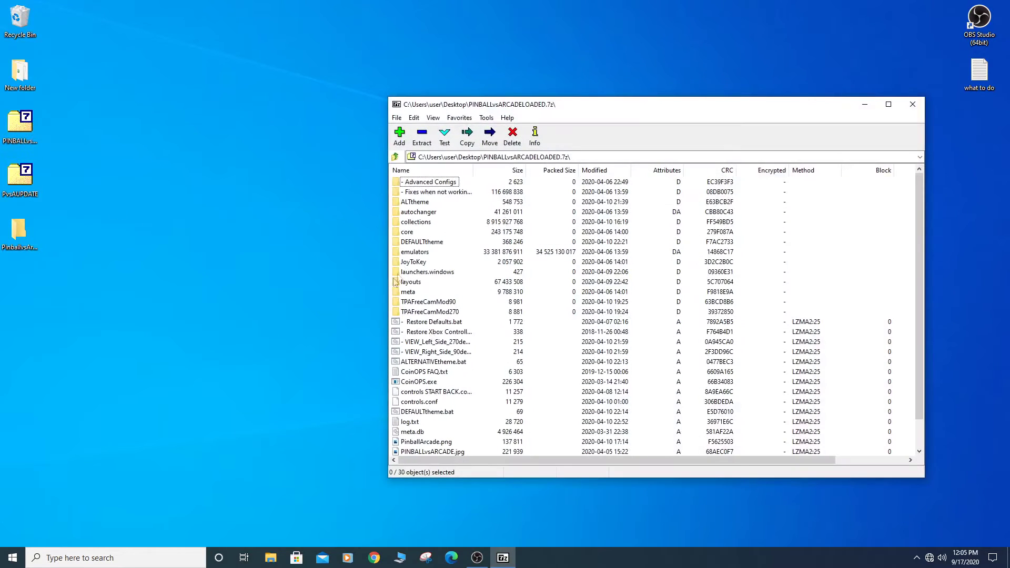
pyautogui.click(406, 261)
pyautogui.hotkey('ctrl', 'a')
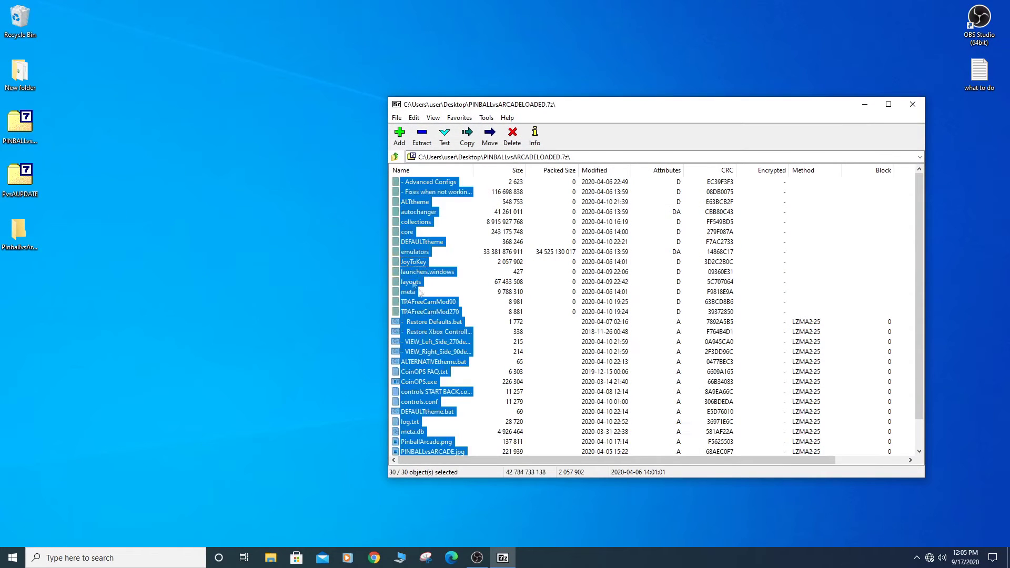
pyautogui.moveTo(417, 260); pyautogui.dragTo(21, 236)
pyautogui.doubleClick(33, 238)
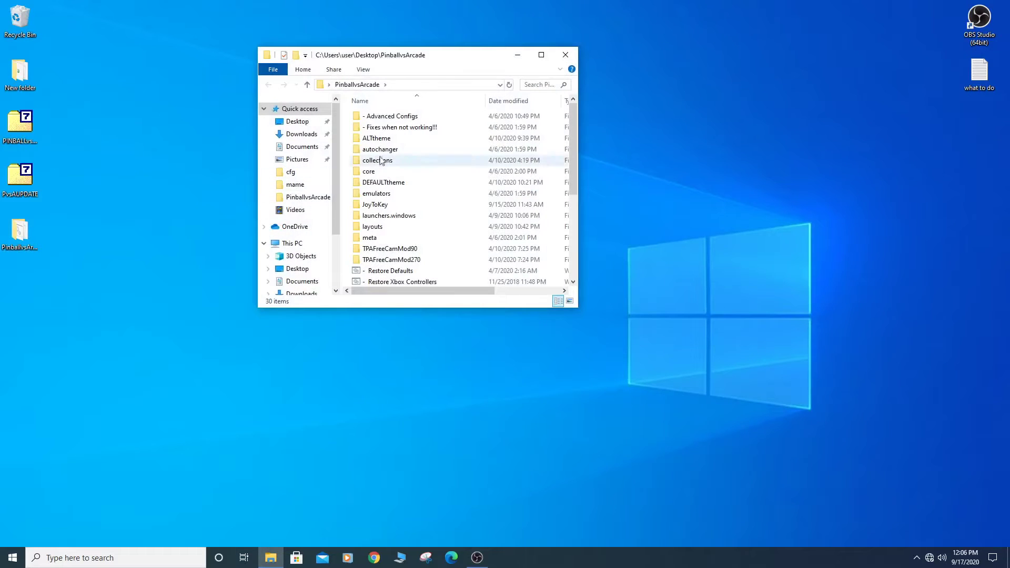
# Step: Run DXSETUP from the '- Fixes when not working!!!' > DirectX 9 folder
pyautogui.doubleClick(389, 128)
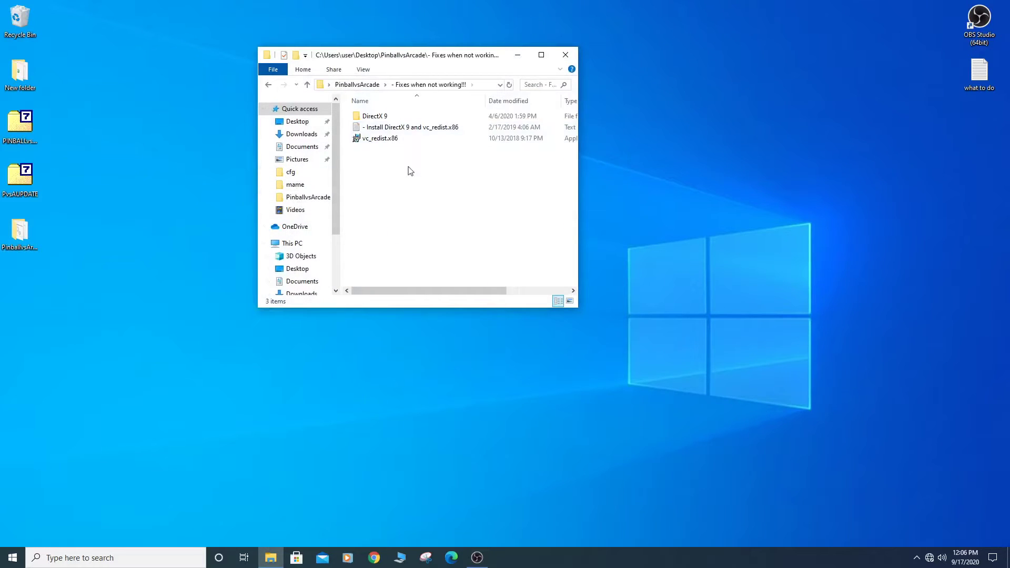
pyautogui.doubleClick(372, 117)
pyautogui.click(371, 119)
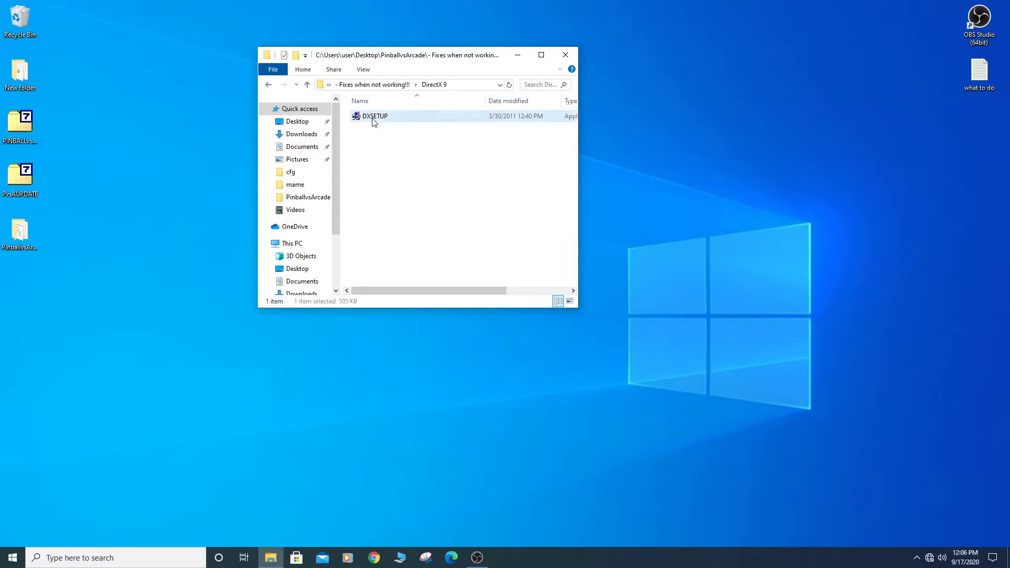
pyautogui.doubleClick(369, 117)
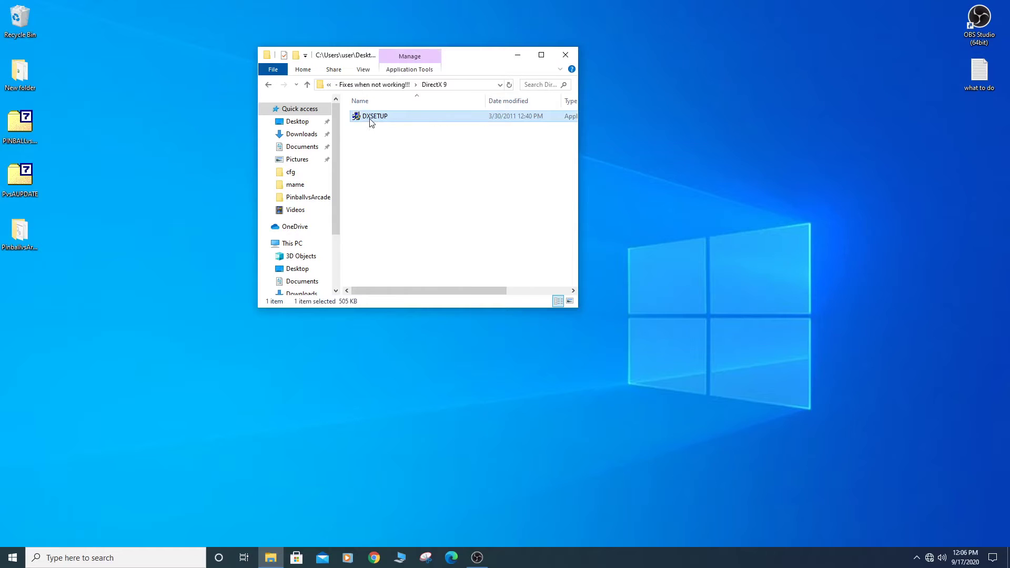
# Step: Accept the DirectX license and run the installation through to Finish
pyautogui.click(143, 193)
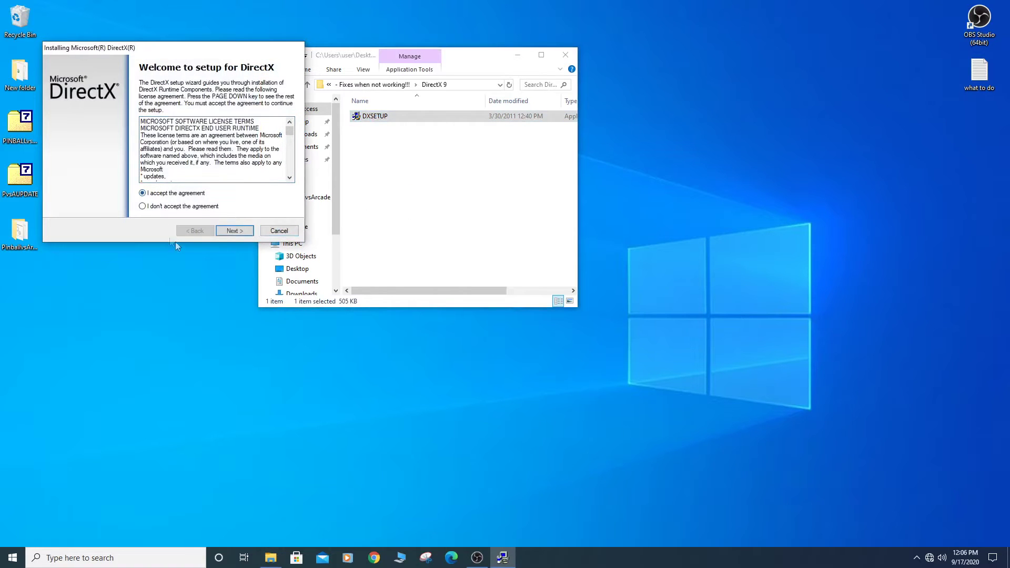
pyautogui.click(232, 230)
pyautogui.click(238, 230)
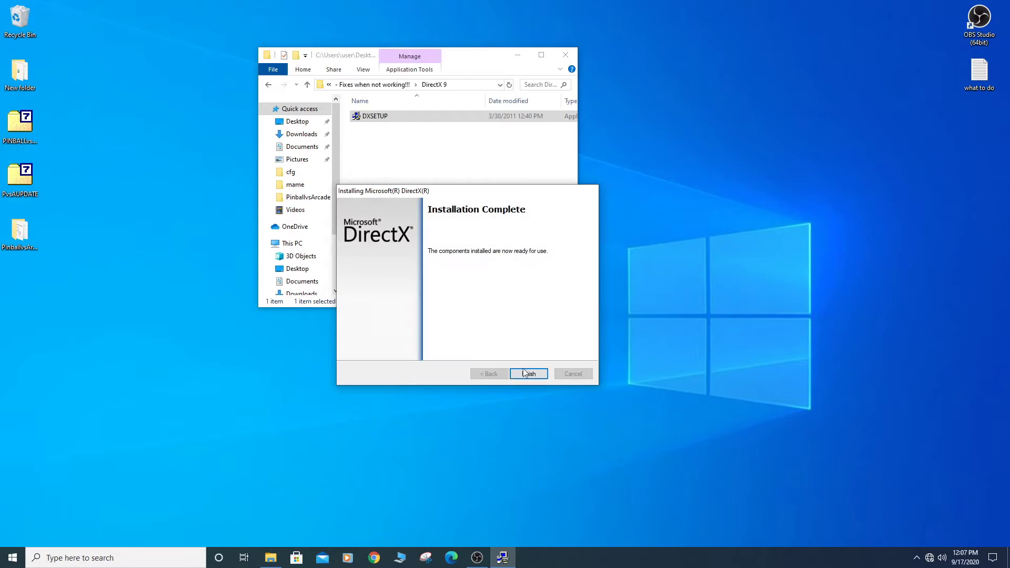
pyautogui.click(524, 370)
# Step: Install the Visual C++ 2015 Redistributable (x86) from the fixes folder and close it on success
pyautogui.click(268, 85)
pyautogui.doubleClick(365, 138)
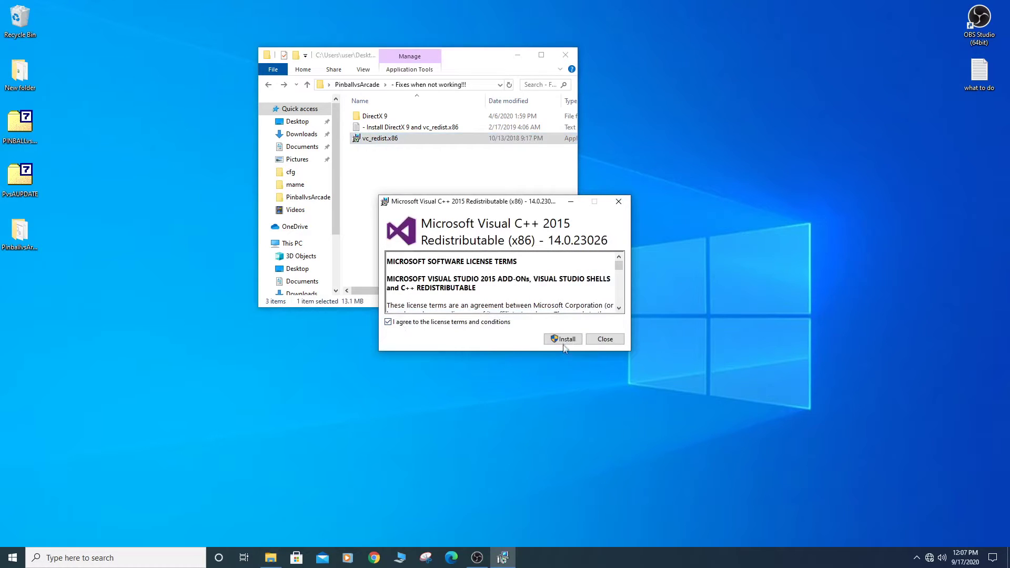
pyautogui.click(563, 342)
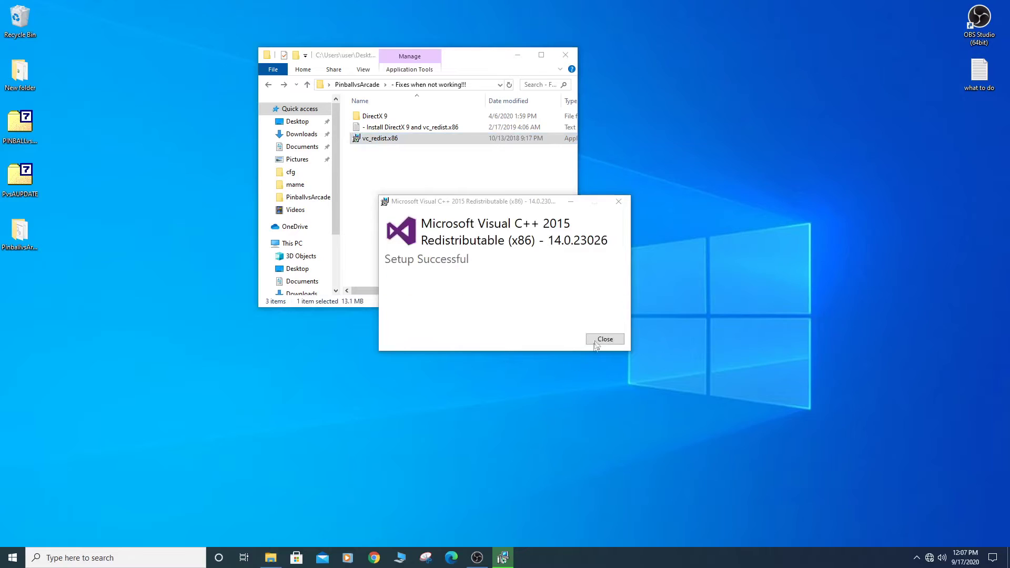
pyautogui.click(597, 340)
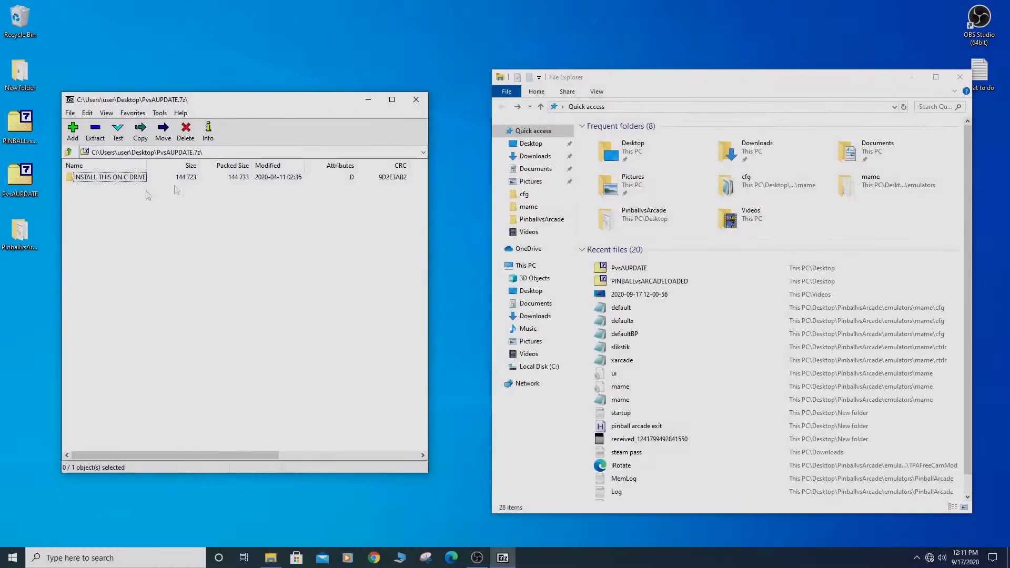
# Step: Browse to Users\Public\Documents both inside the archive's INSTALL THIS ON C DRIVE folder and on C:
pyautogui.doubleClick(115, 177)
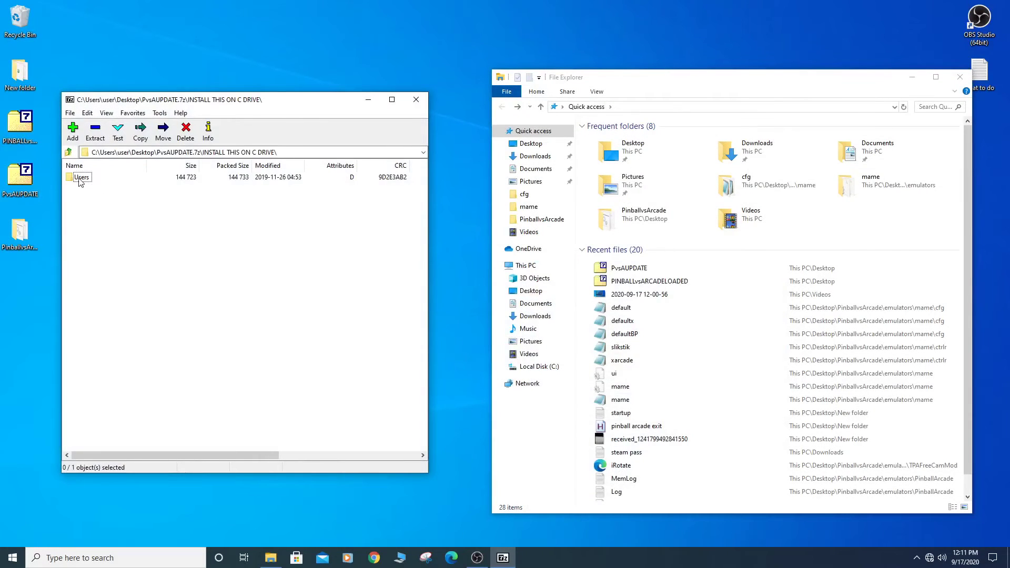
pyautogui.doubleClick(81, 179)
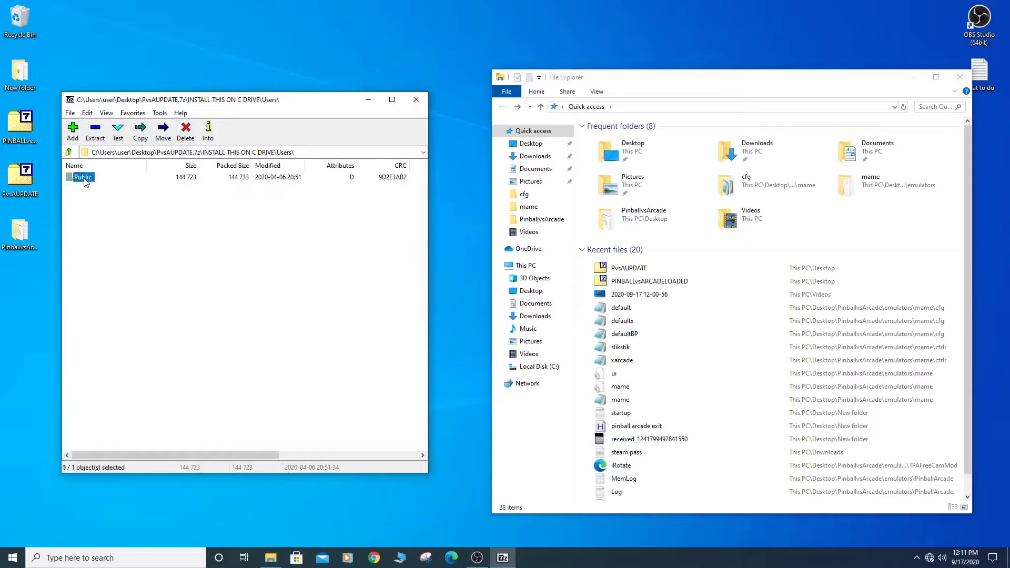
pyautogui.doubleClick(83, 178)
pyautogui.doubleClick(89, 179)
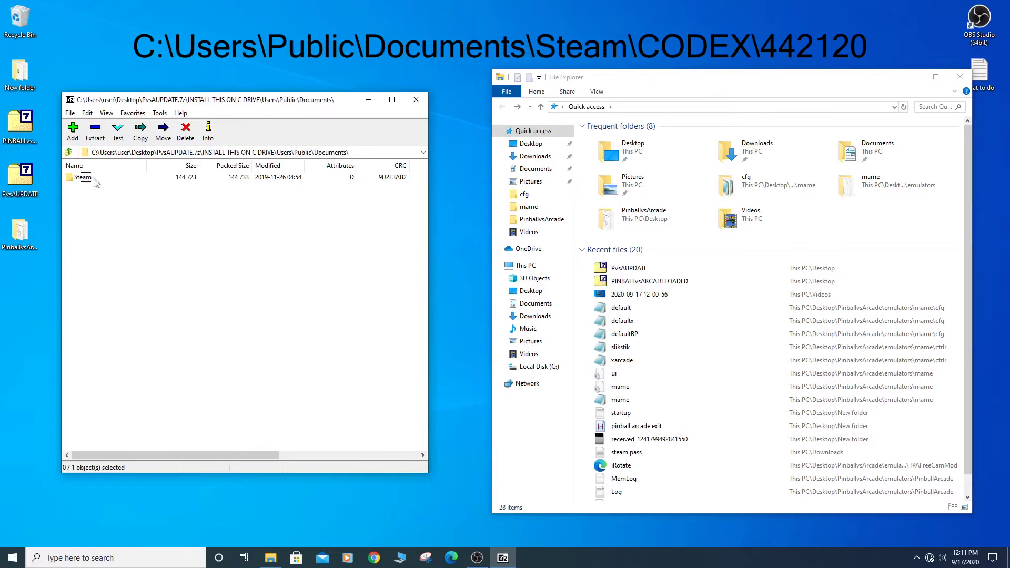
pyautogui.click(552, 368)
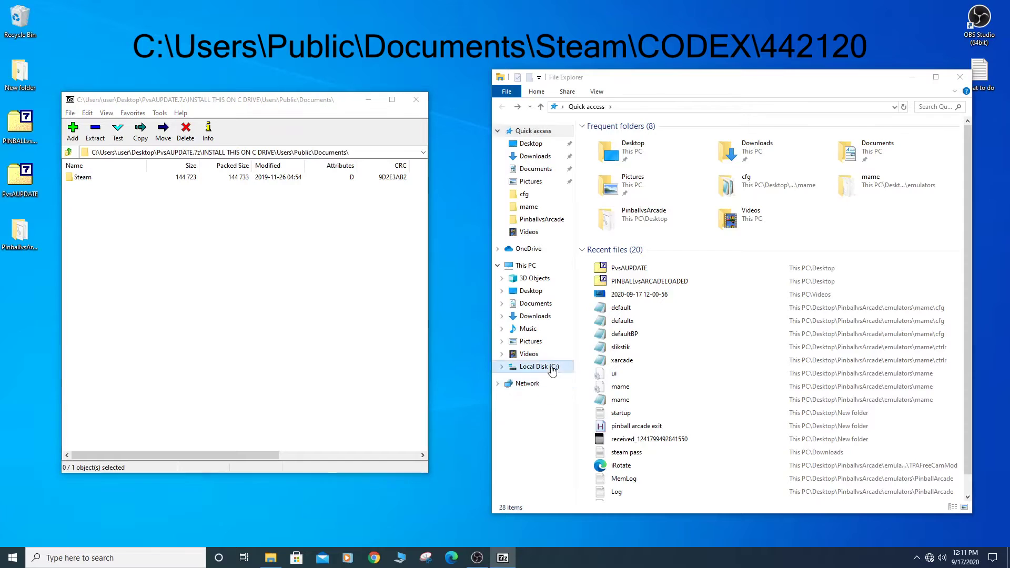
pyautogui.doubleClick(609, 198)
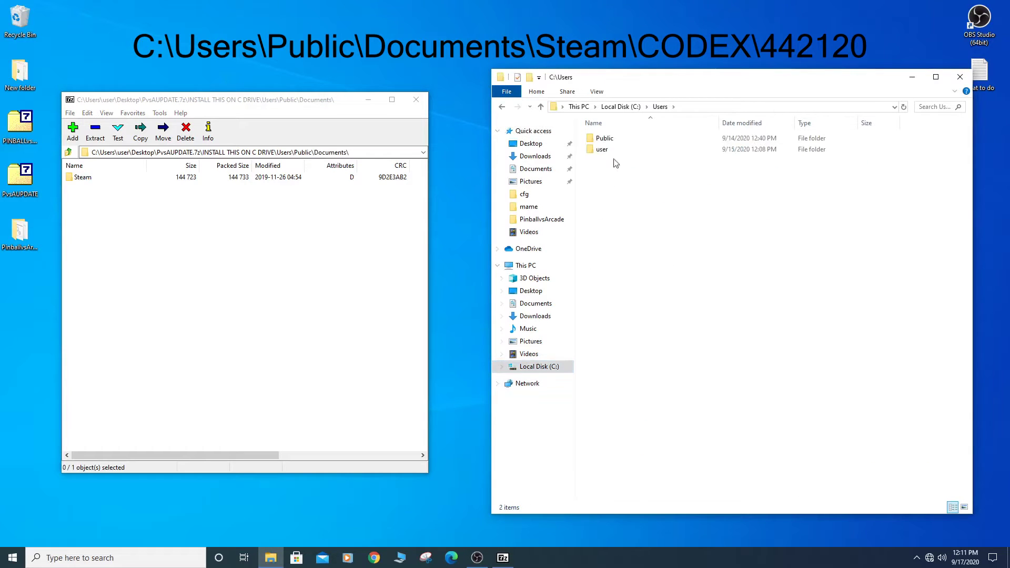
pyautogui.doubleClick(610, 140)
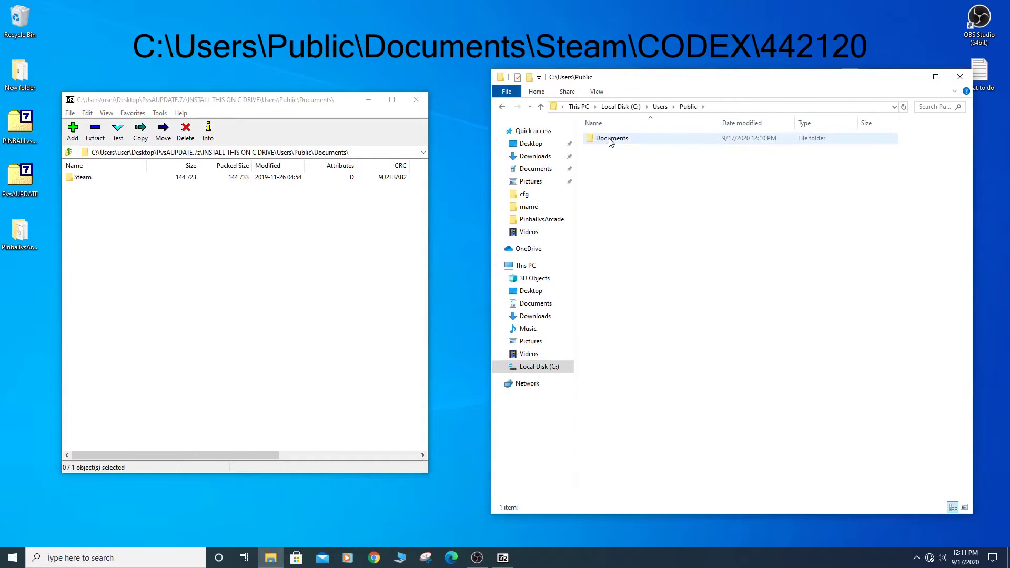
pyautogui.doubleClick(609, 140)
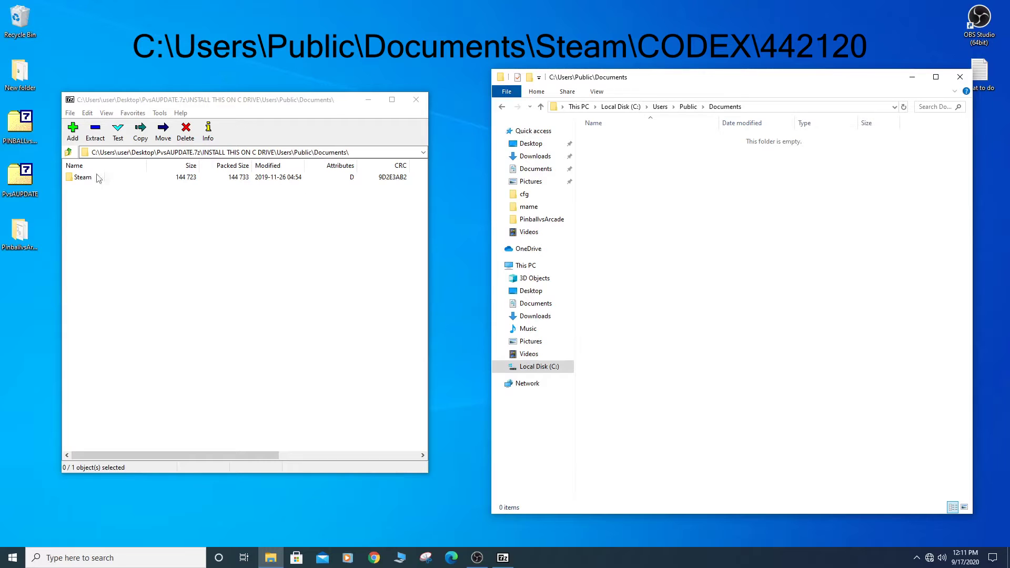
# Step: Move the Steam folder into C:\Users\Public\Documents and check its CODEX\442120 contents
pyautogui.moveTo(98, 179); pyautogui.dragTo(678, 224)
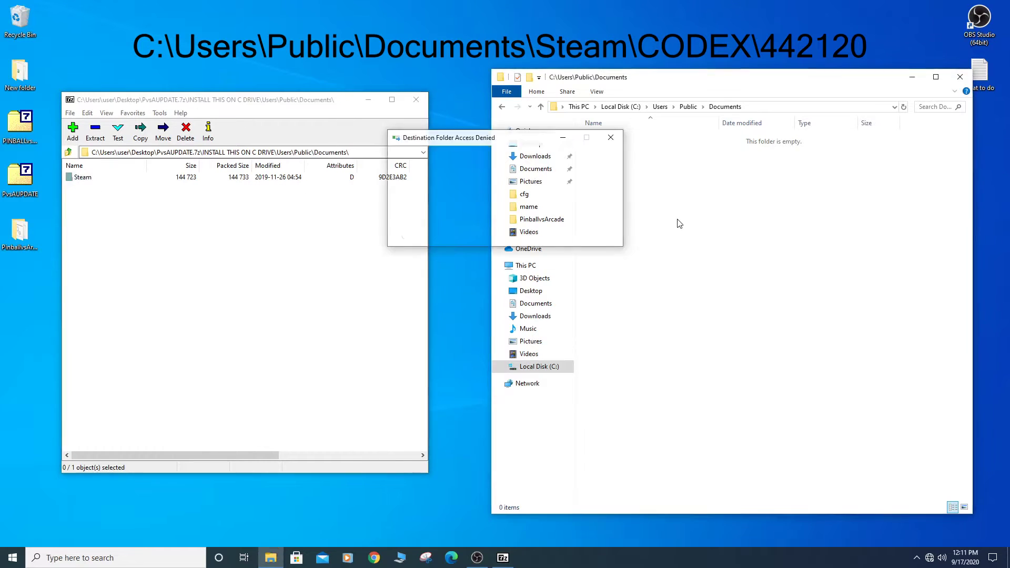
pyautogui.click(487, 209)
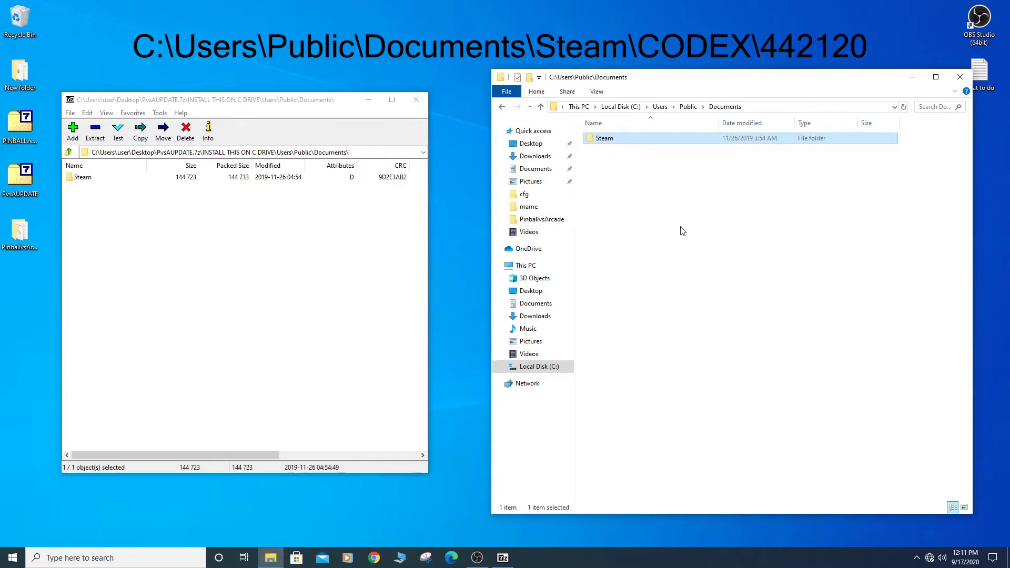
pyautogui.doubleClick(610, 141)
pyautogui.doubleClick(613, 142)
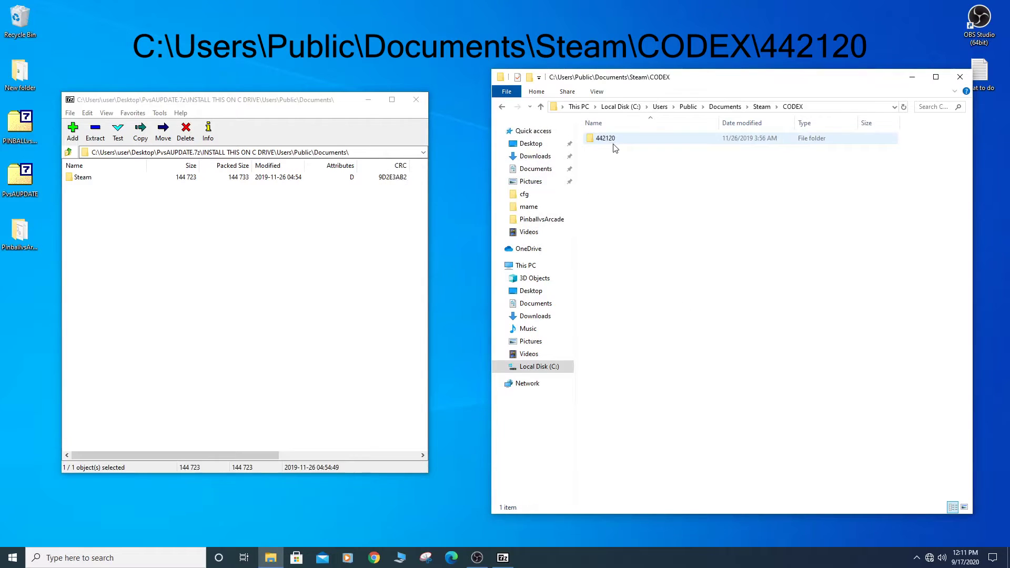
pyautogui.doubleClick(610, 139)
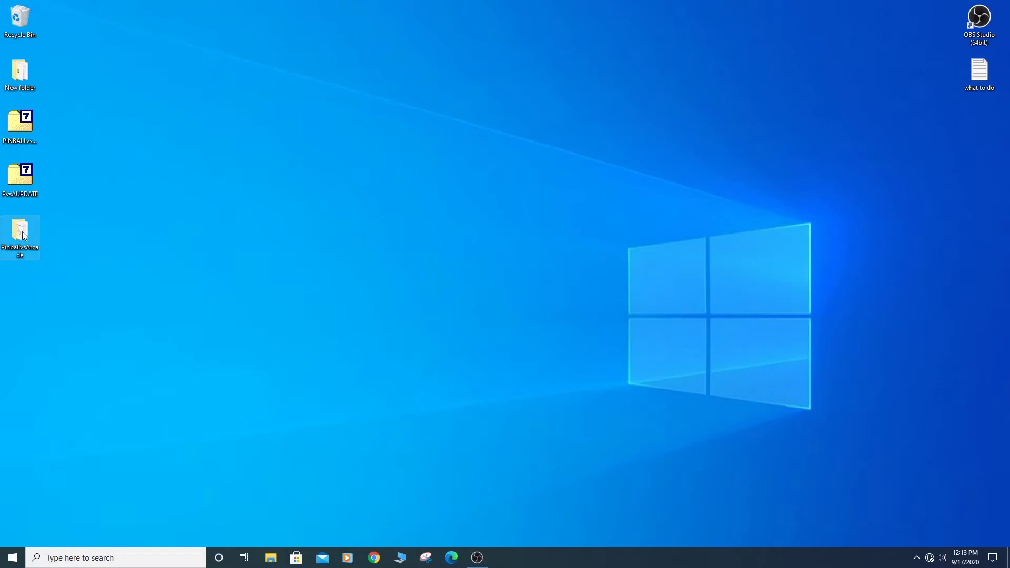
# Step: Open Desktop\PinballvsArcade\emulators\PinballArcade
pyautogui.doubleClick(23, 228)
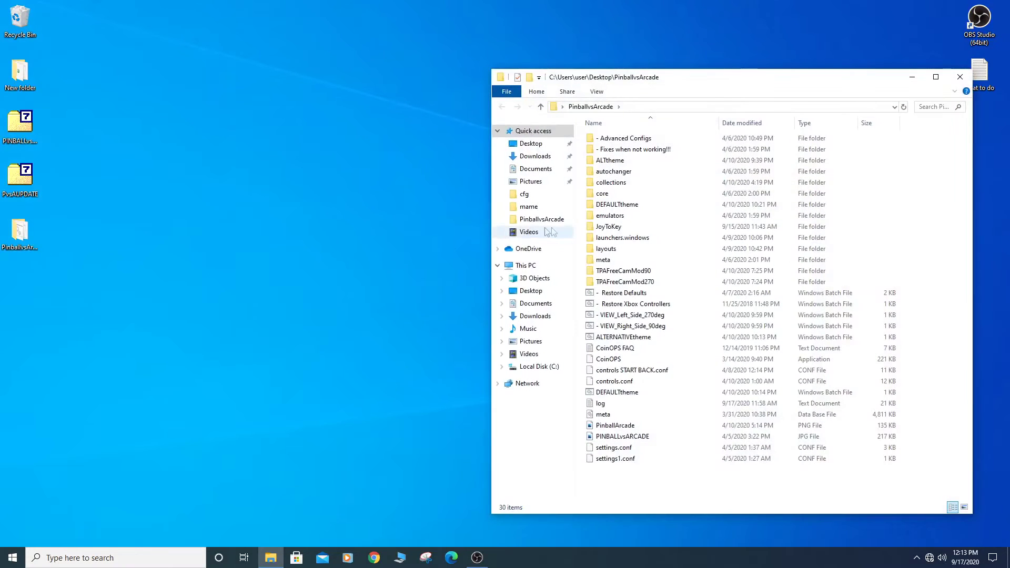
pyautogui.doubleClick(596, 216)
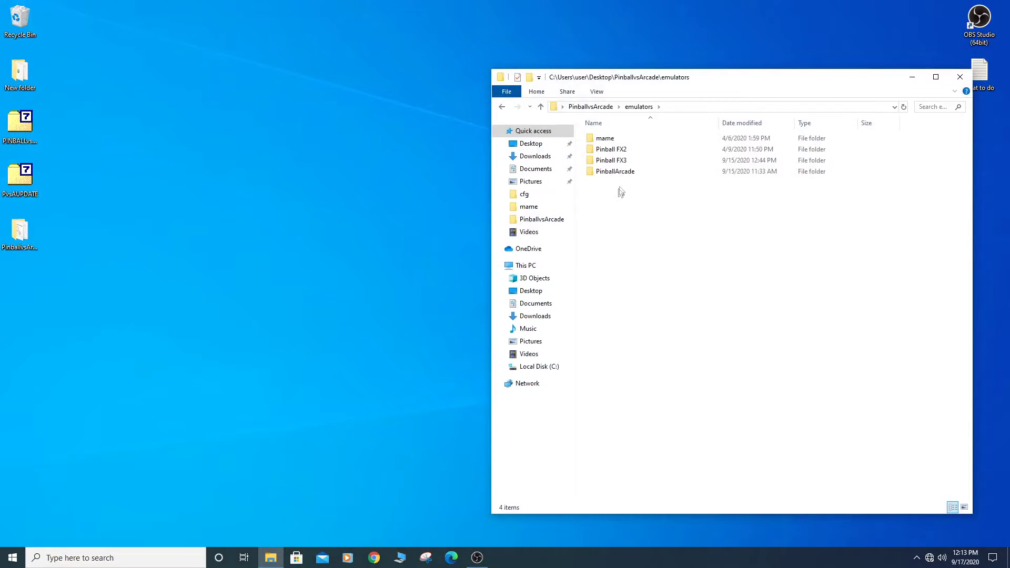
pyautogui.doubleClick(615, 172)
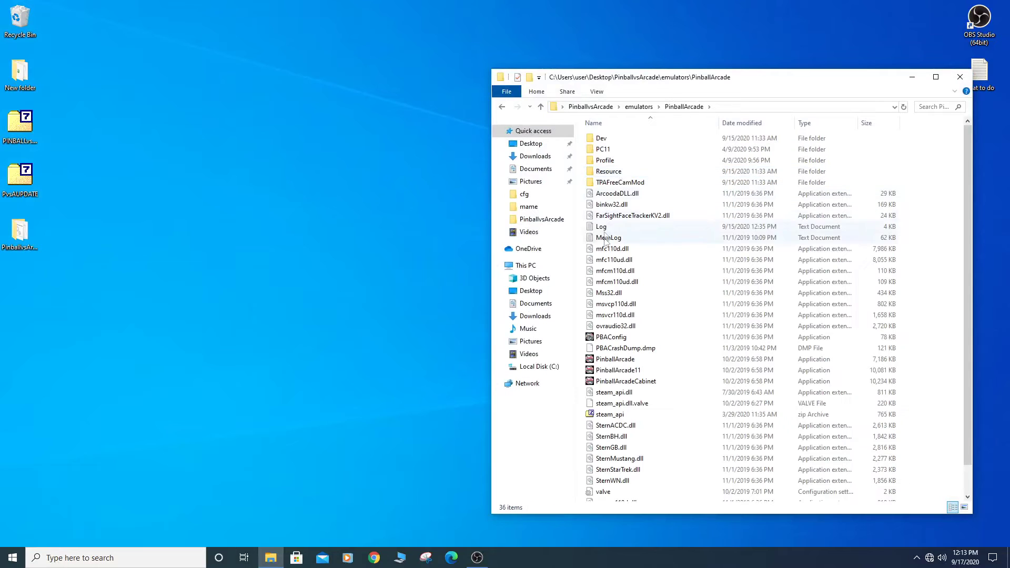
# Step: In PBAConfig, set the DX11 back buffer to 1080 wide and 1920 high, then save with Done
pyautogui.doubleClick(619, 341)
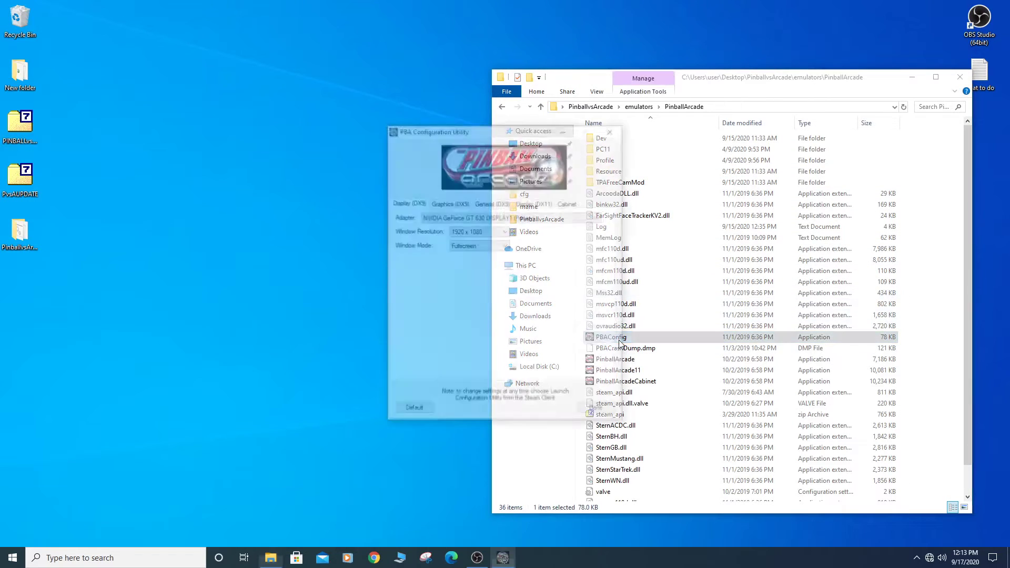
pyautogui.click(537, 207)
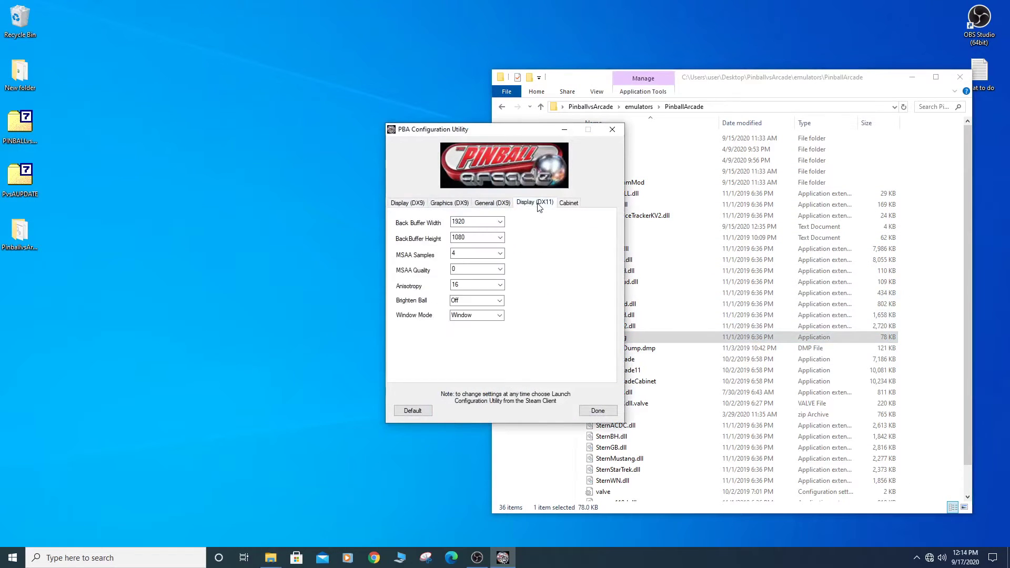
pyautogui.click(501, 223)
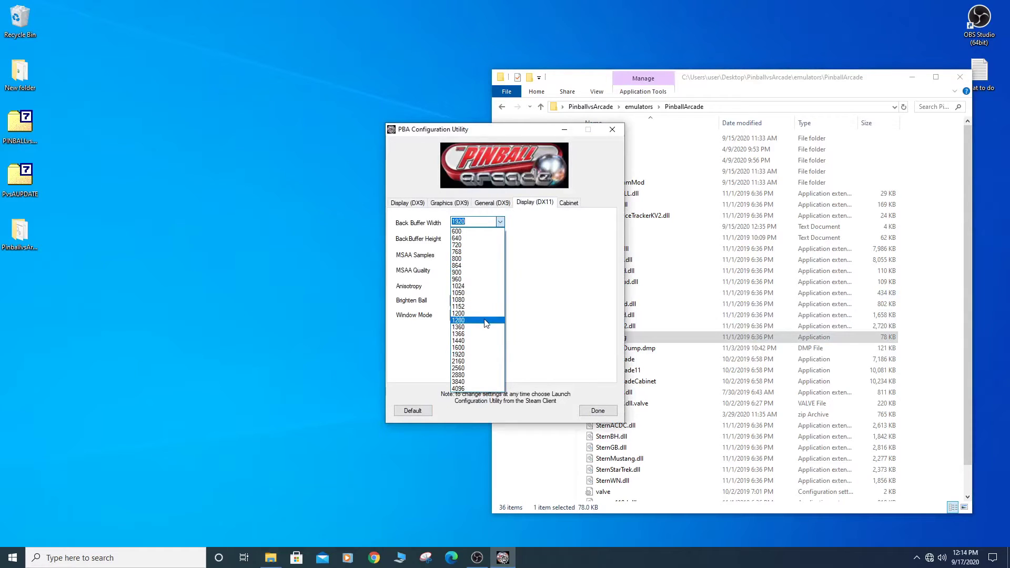
pyautogui.click(479, 300)
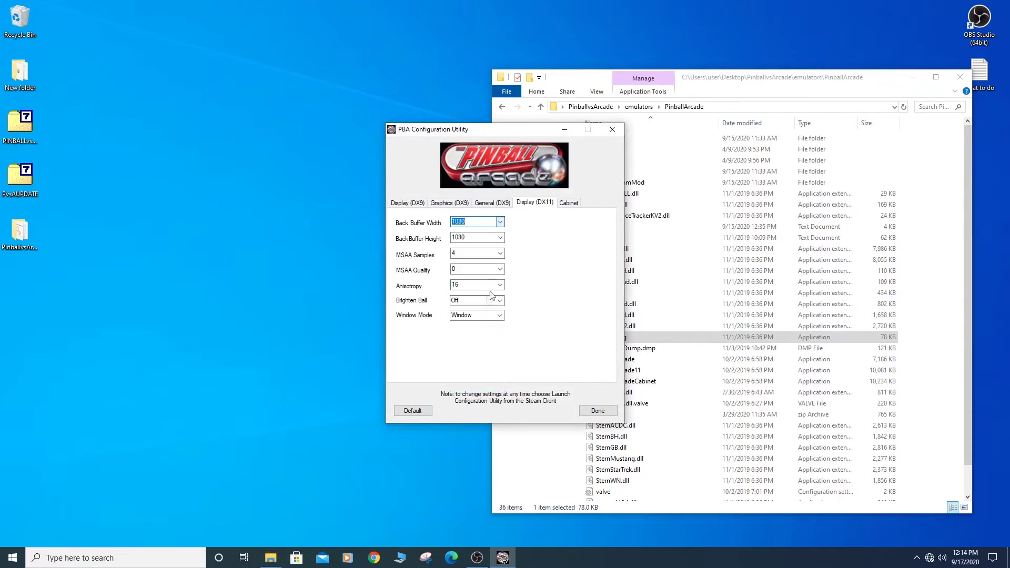
pyautogui.click(501, 239)
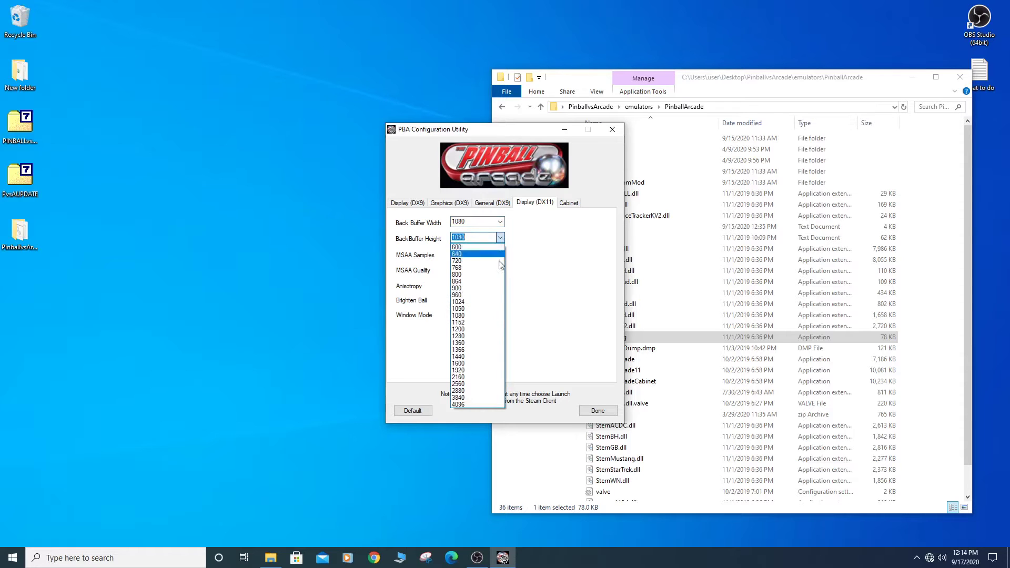
pyautogui.click(478, 371)
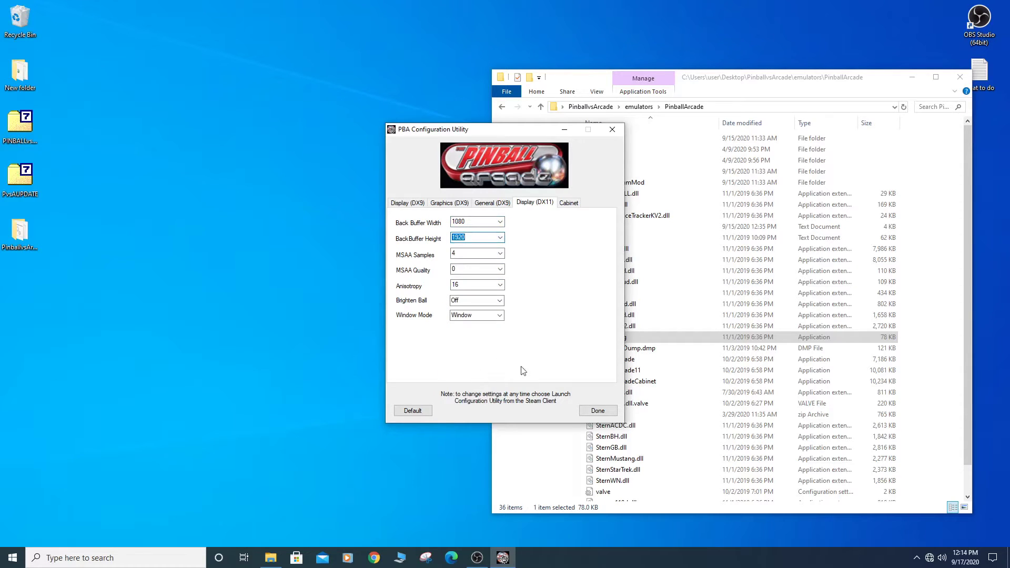
pyautogui.click(596, 410)
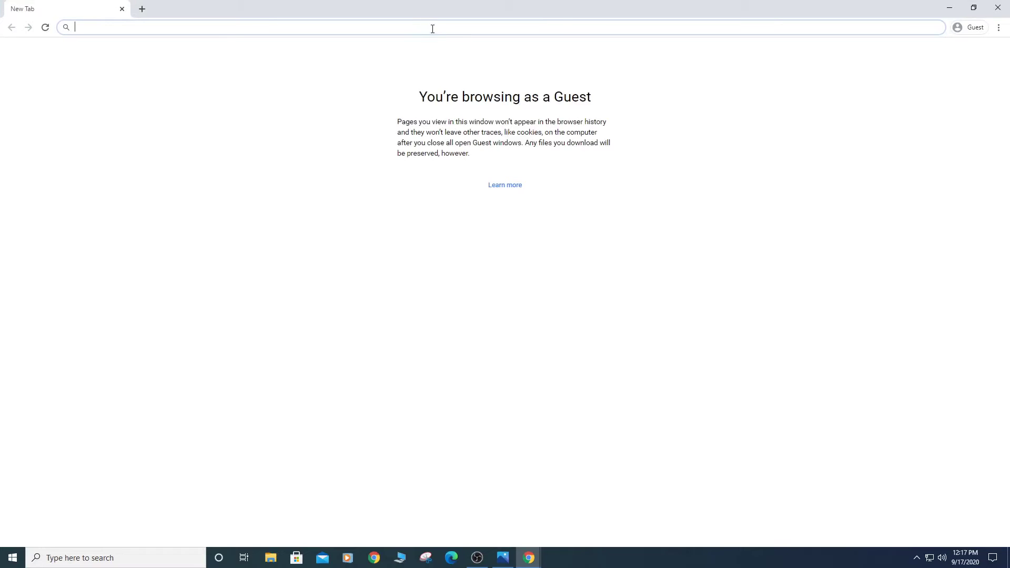
# Step: Search for autohotkey, get AutoHotkey 1.1.33.02 installed, and close the finished installer
pyautogui.click(432, 28)
pyautogui.write('autohotkey')
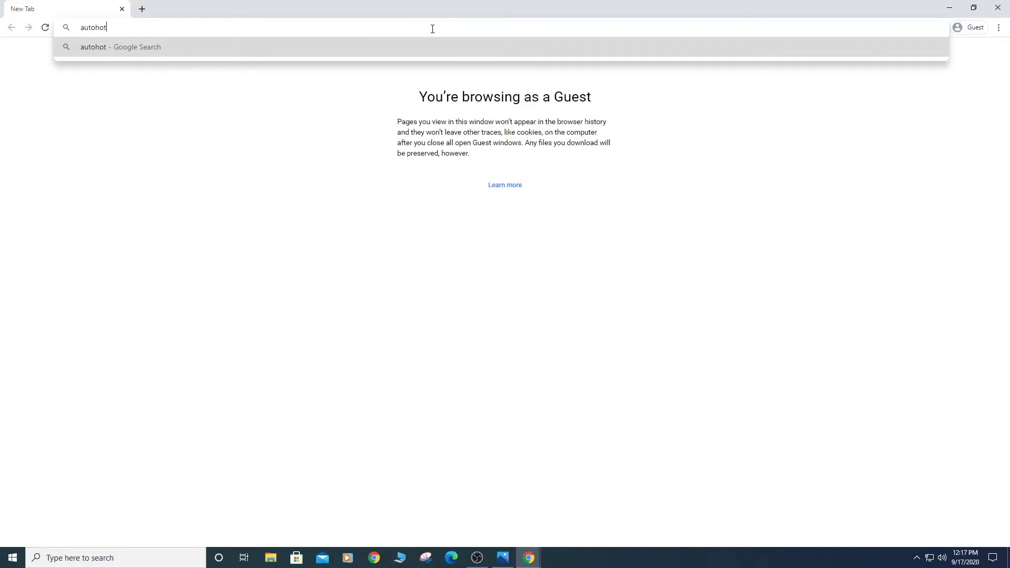
pyautogui.press('Return')
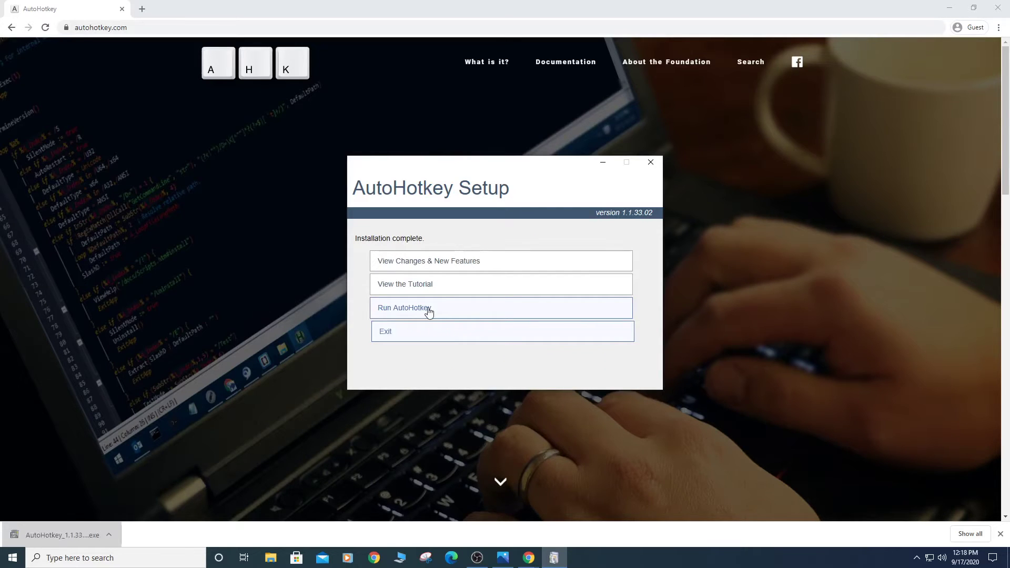
pyautogui.click(428, 309)
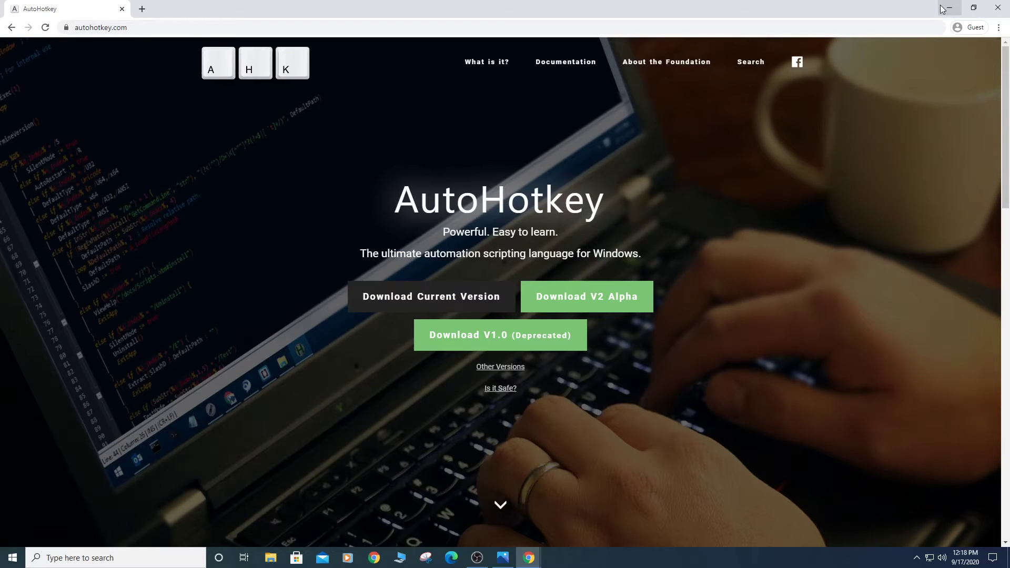
# Step: Create a new AutoHotkey script on the desktop named 'Pinball arcade exit'
pyautogui.click(947, 8)
pyautogui.rightClick(576, 250)
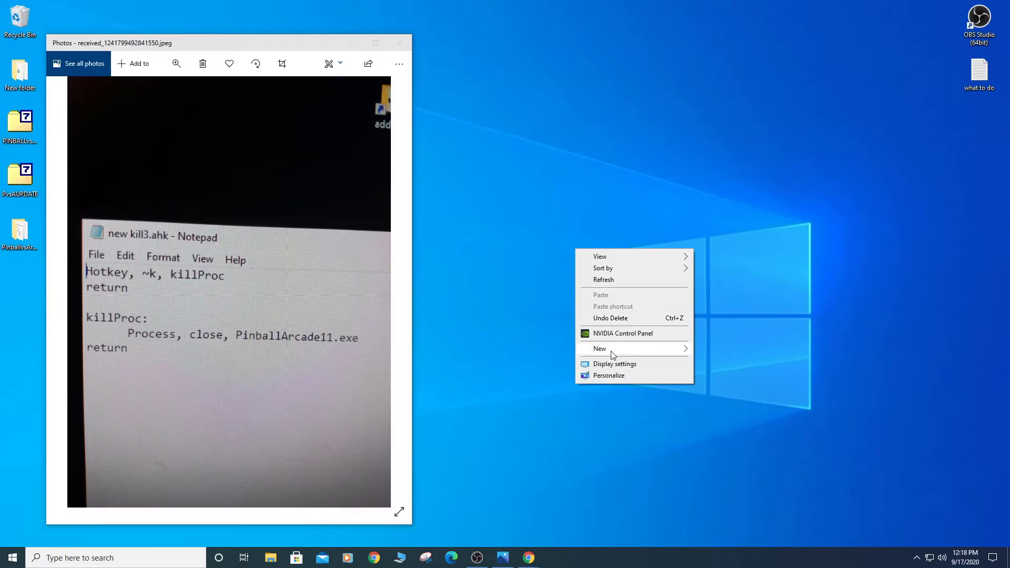
pyautogui.moveTo(631, 349)
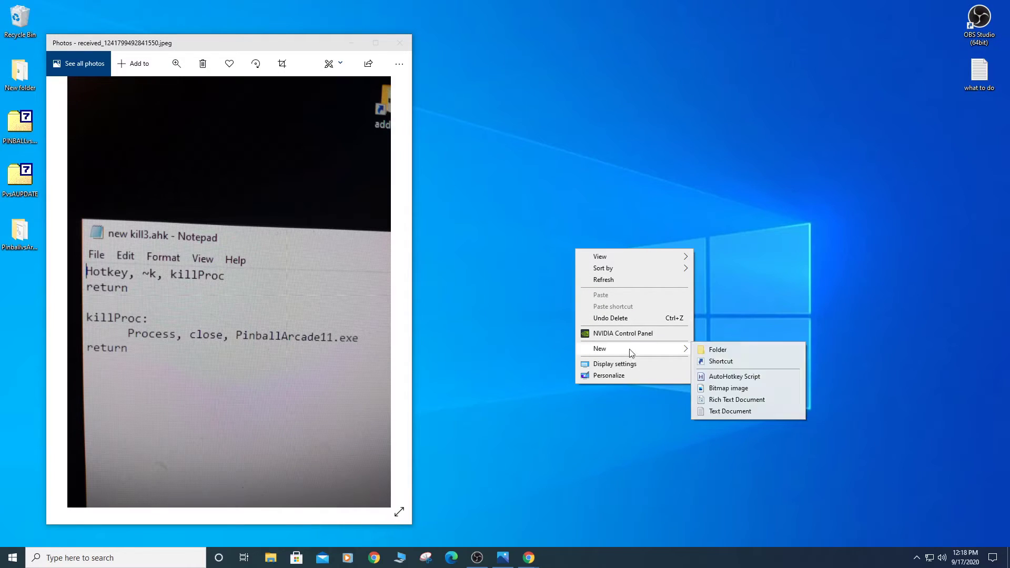
pyautogui.click(715, 376)
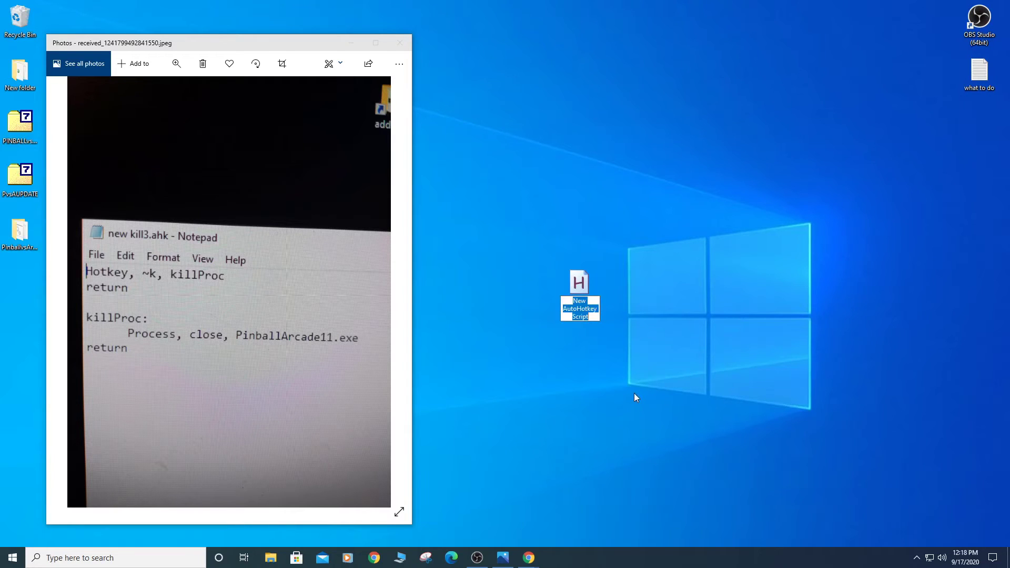
pyautogui.write('Pin')
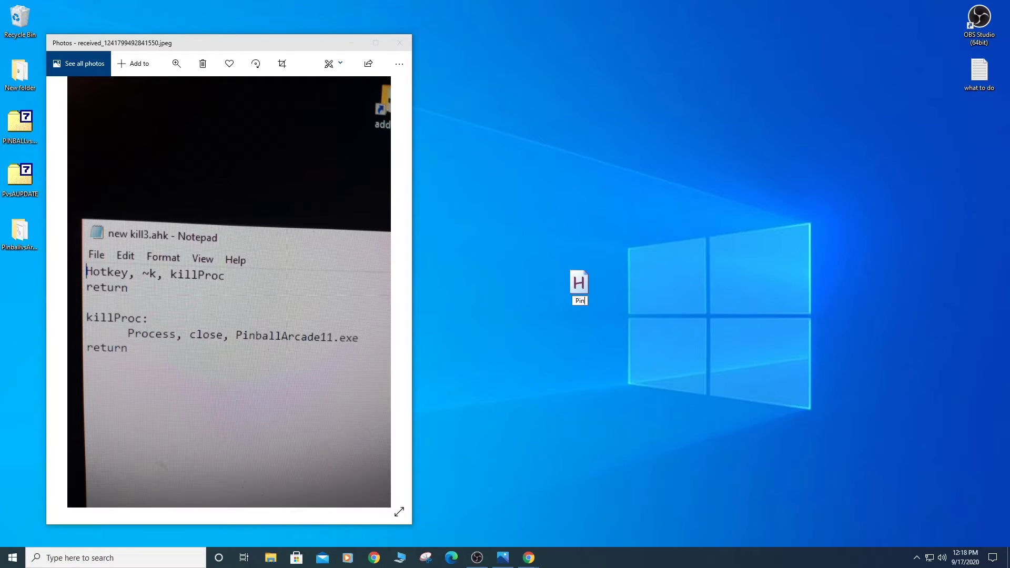
pyautogui.write('ball arcade exit')
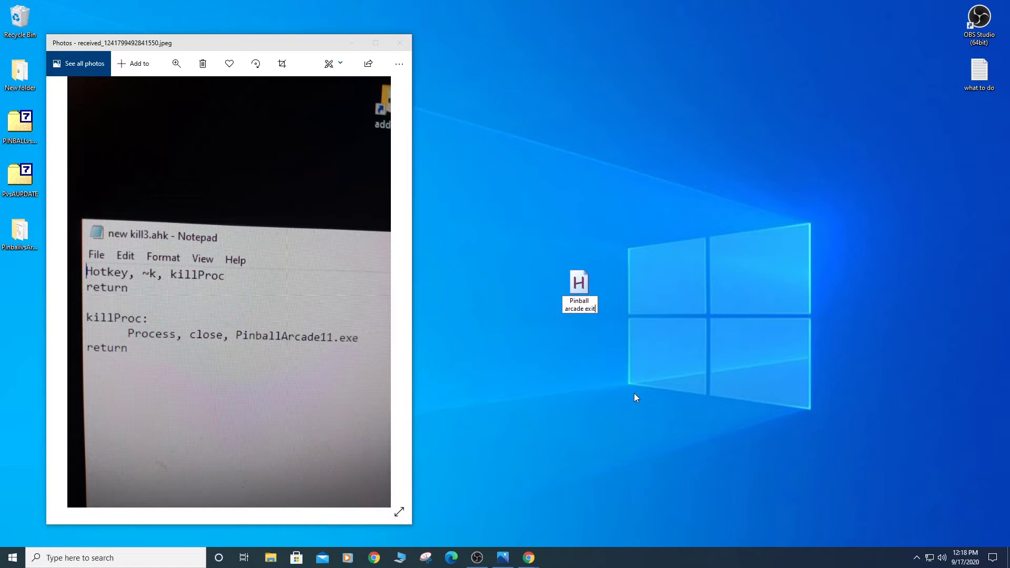
pyautogui.press('Return')
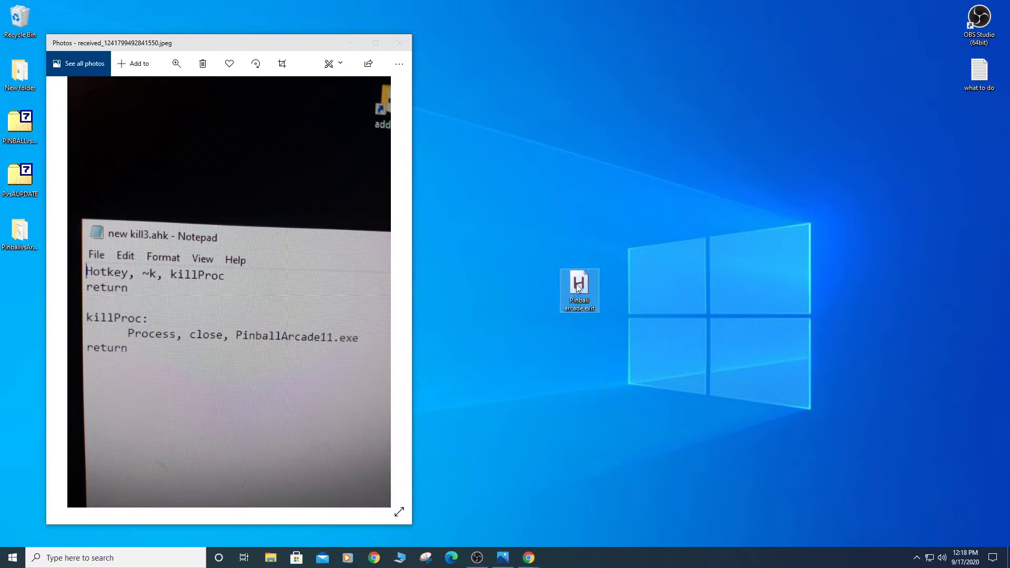
# Step: Open the script with Edit Script and place Notepad beside the reference photo
pyautogui.rightClick(576, 286)
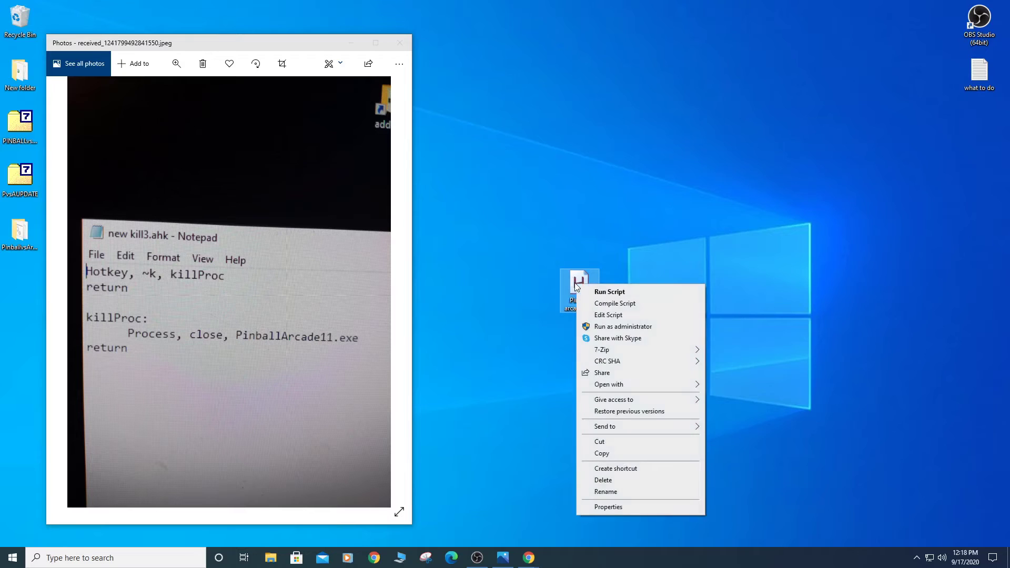
pyautogui.click(589, 315)
pyautogui.moveTo(446, 152); pyautogui.dragTo(752, 131)
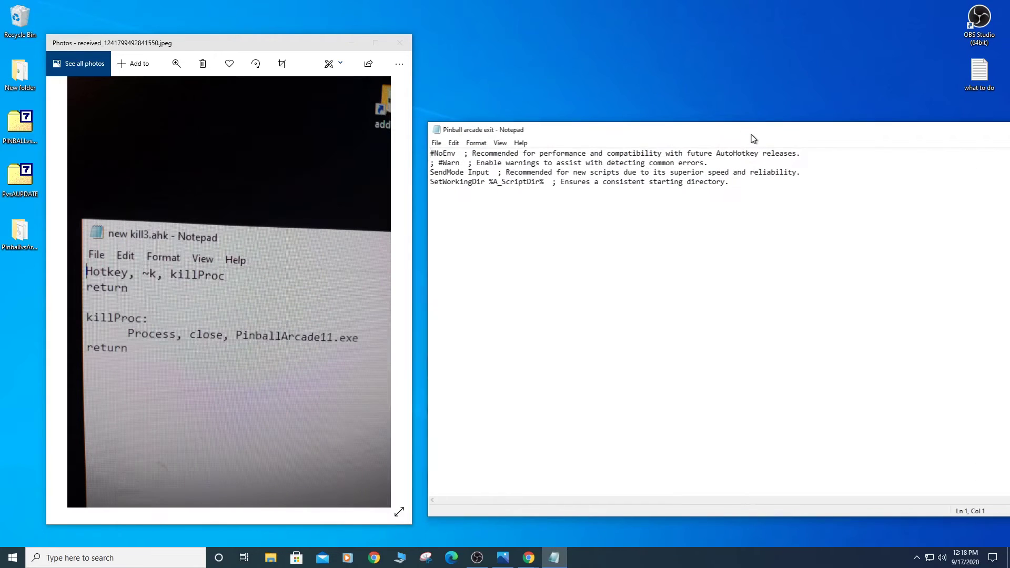
# Step: Replace the default text with a ~k hotkey whose killProc label closes PinballArcade11.exe
pyautogui.hotkey('ctrl', 'a')
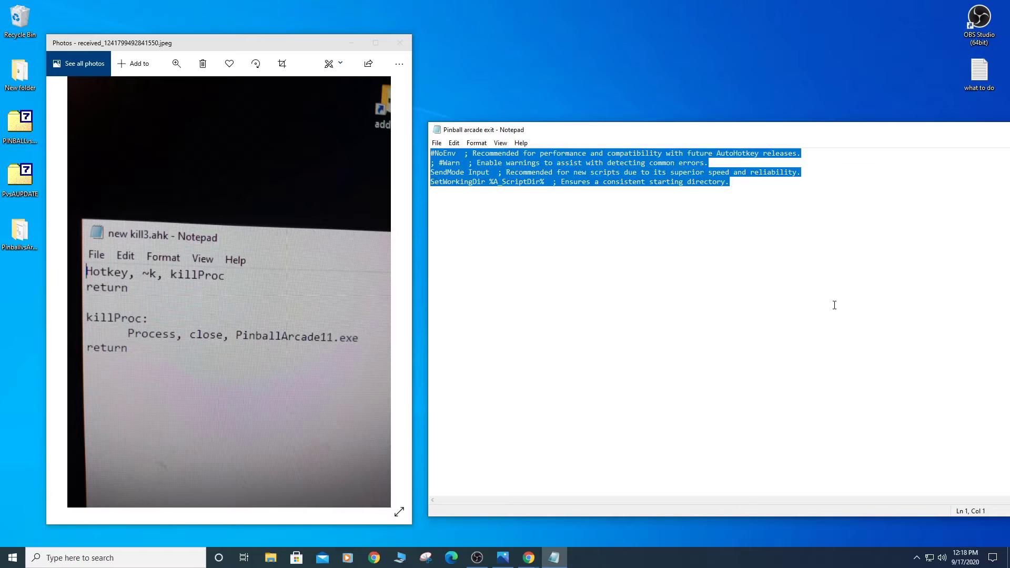
pyautogui.press('Delete')
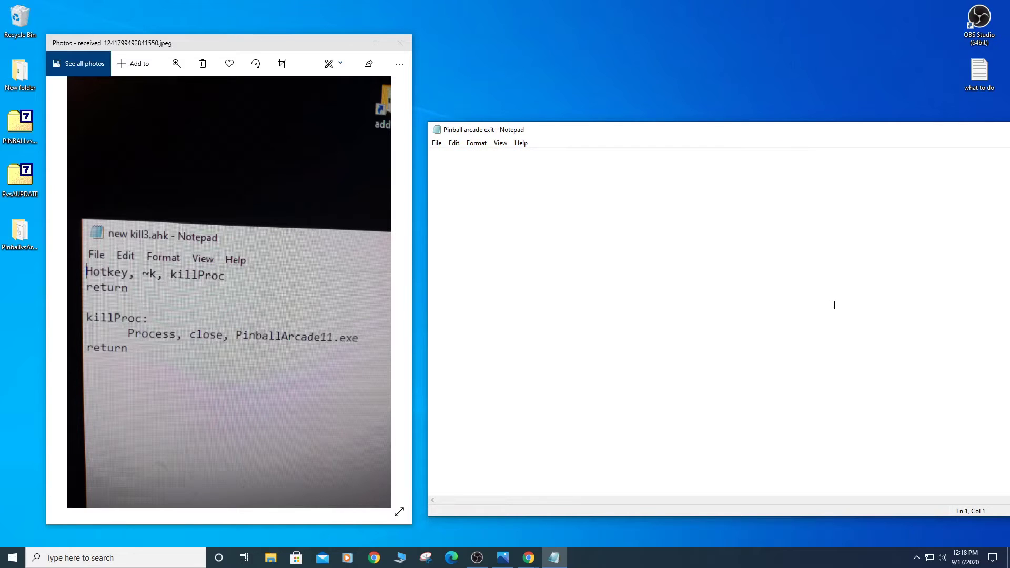
pyautogui.write('Hotkey, ~k, killProc')
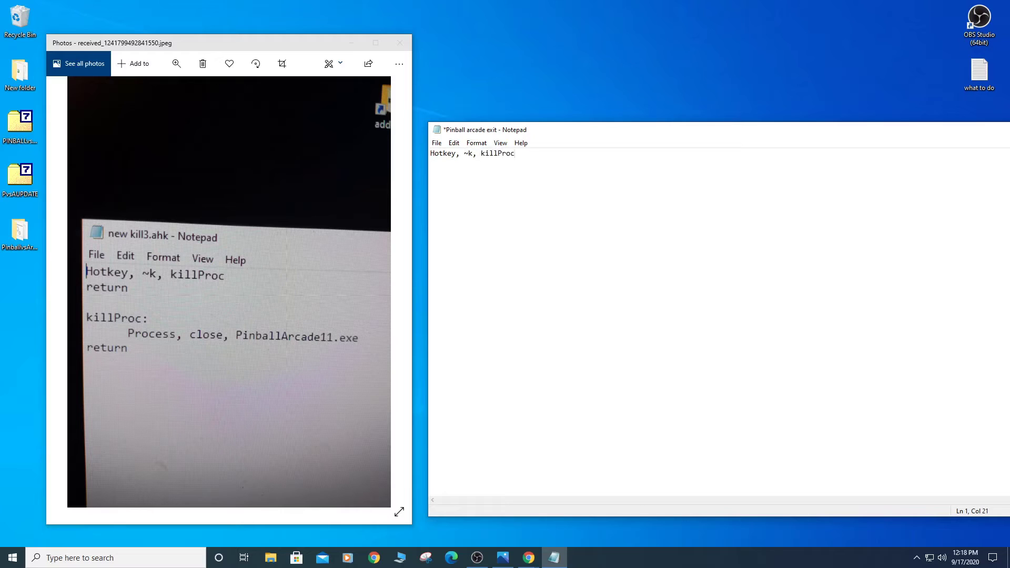
pyautogui.press('Return')
pyautogui.write('return')
pyautogui.press('Return')
pyautogui.press('Return')
pyautogui.write('killProc: \tProcess, close, PinballArcade')
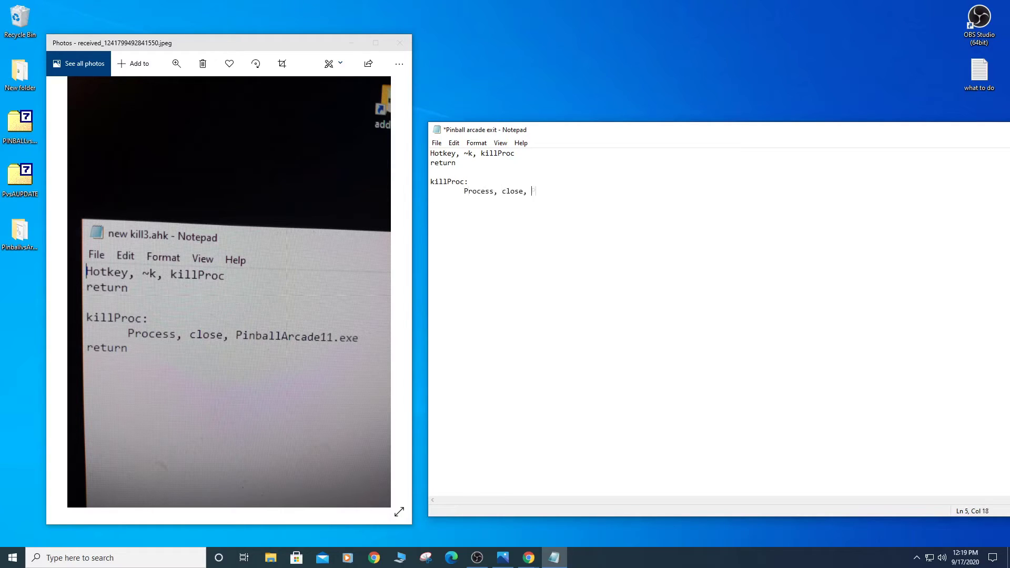
pyautogui.write('11.exe')
pyautogui.press('Return')
pyautogui.write('return')
# Step: Save the script, close Notepad, and hide the reference photo window
pyautogui.click(437, 143)
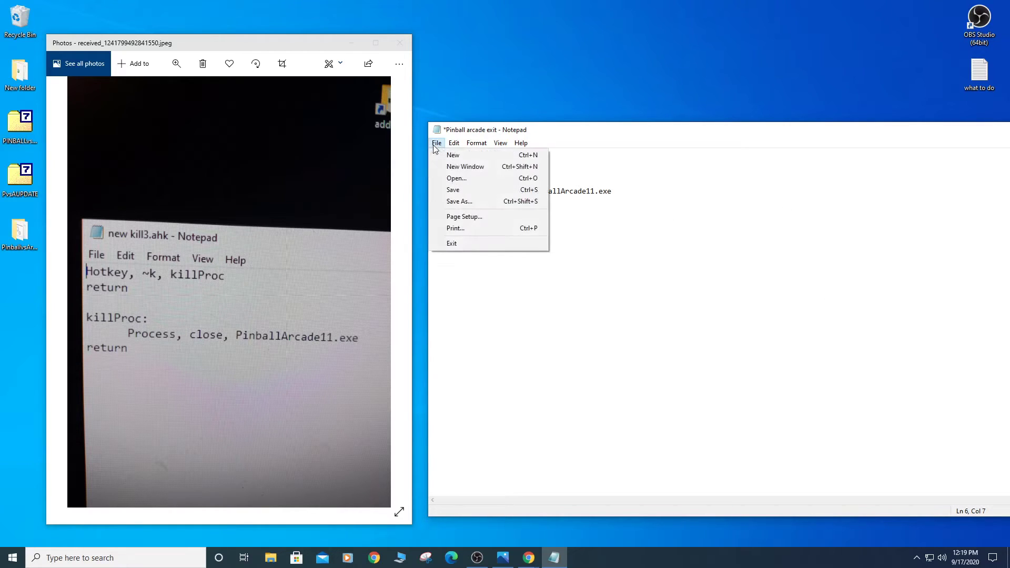
pyautogui.click(452, 190)
pyautogui.moveTo(601, 137); pyautogui.dragTo(341, 139)
pyautogui.click(898, 136)
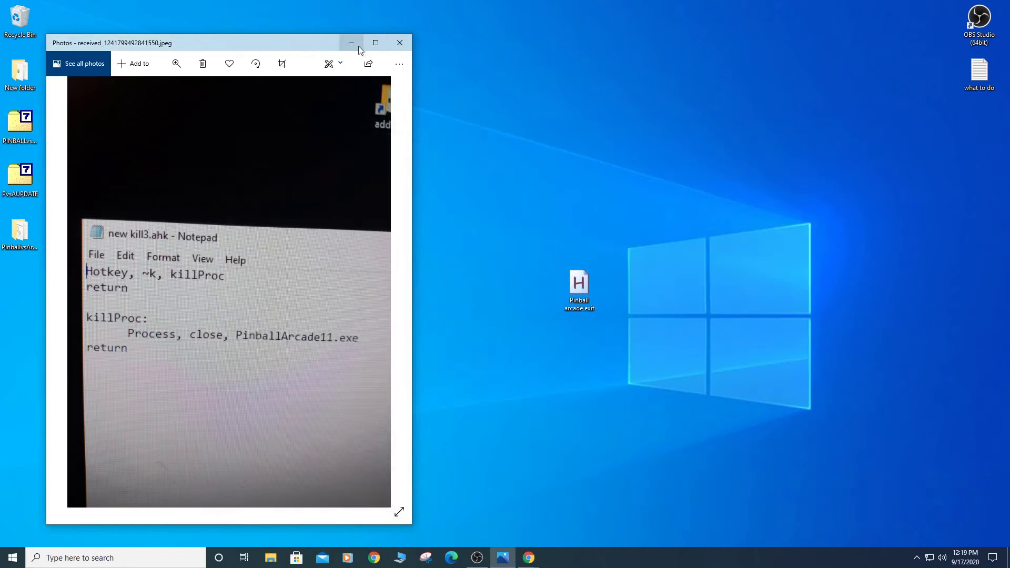
pyautogui.click(351, 42)
# Step: Compile the Pinball arcade exit script into an executable on the desktop
pyautogui.moveTo(569, 285); pyautogui.dragTo(20, 291)
pyautogui.rightClick(30, 285)
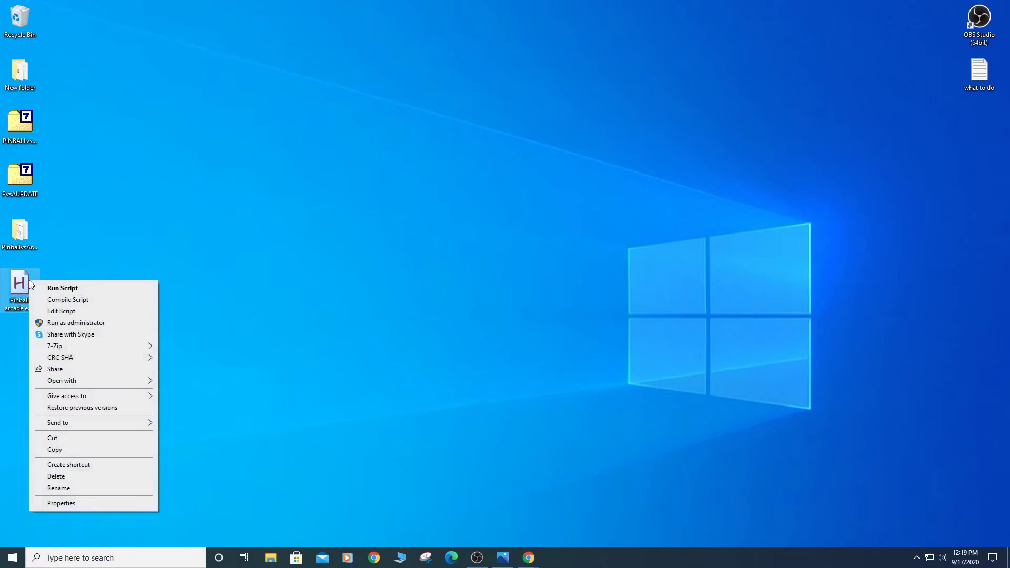
pyautogui.click(57, 300)
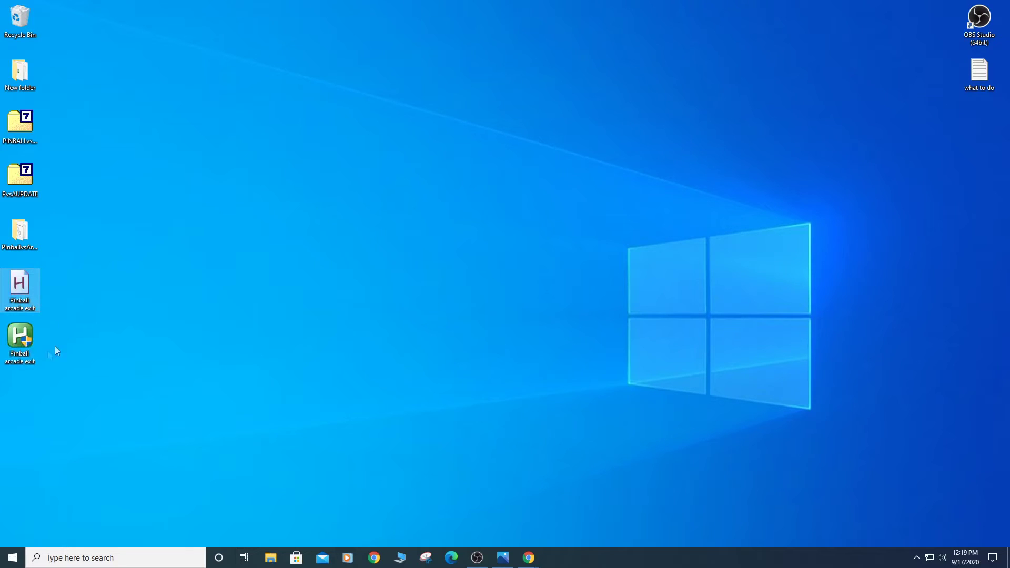
# Step: Set Pinball arcade exit.exe to always run as administrator in its Compatibility properties
pyautogui.click(28, 336)
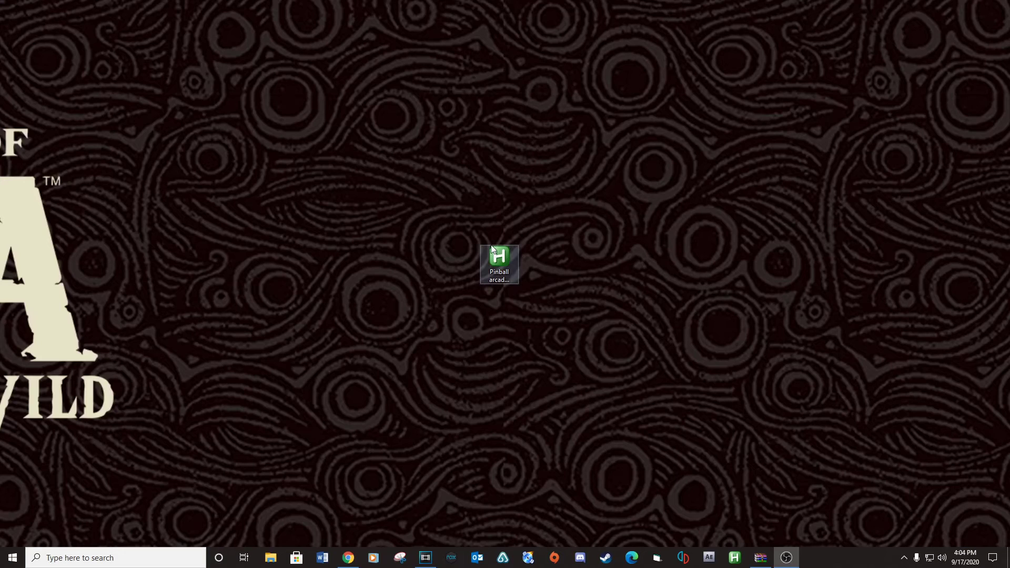
pyautogui.click(496, 258)
pyautogui.rightClick(495, 258)
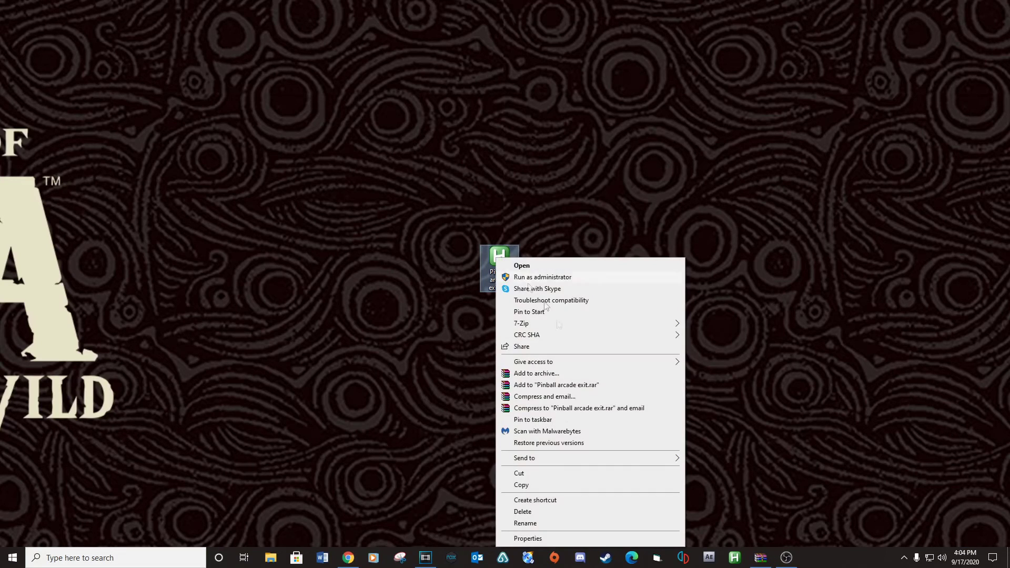
pyautogui.click(517, 537)
pyautogui.click(548, 285)
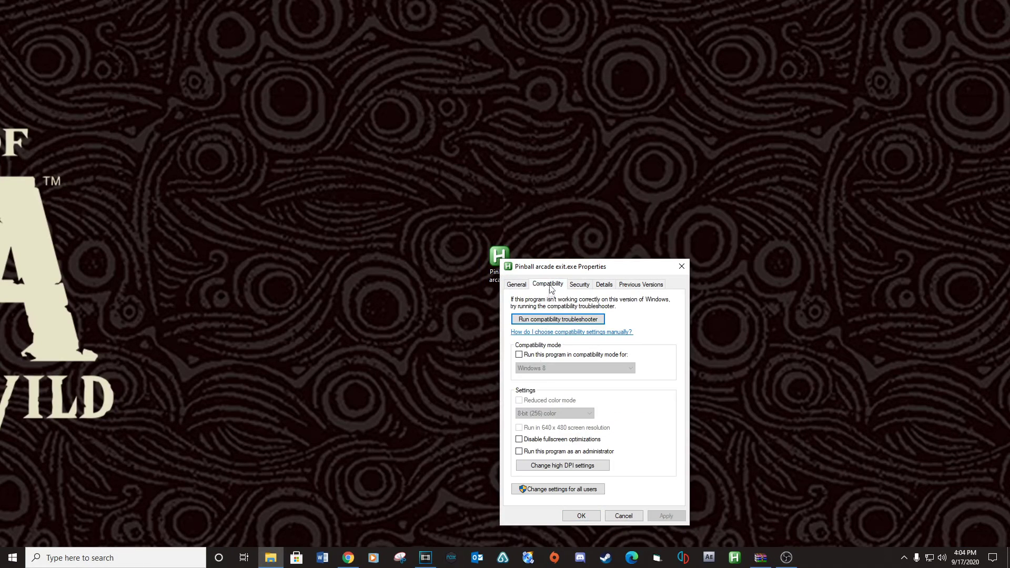
pyautogui.click(519, 452)
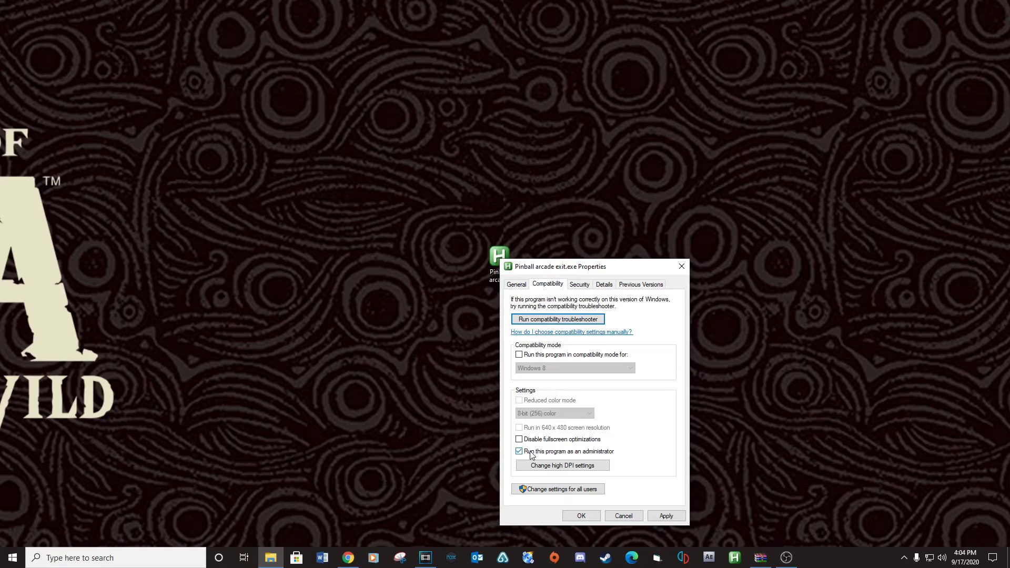
pyautogui.click(585, 514)
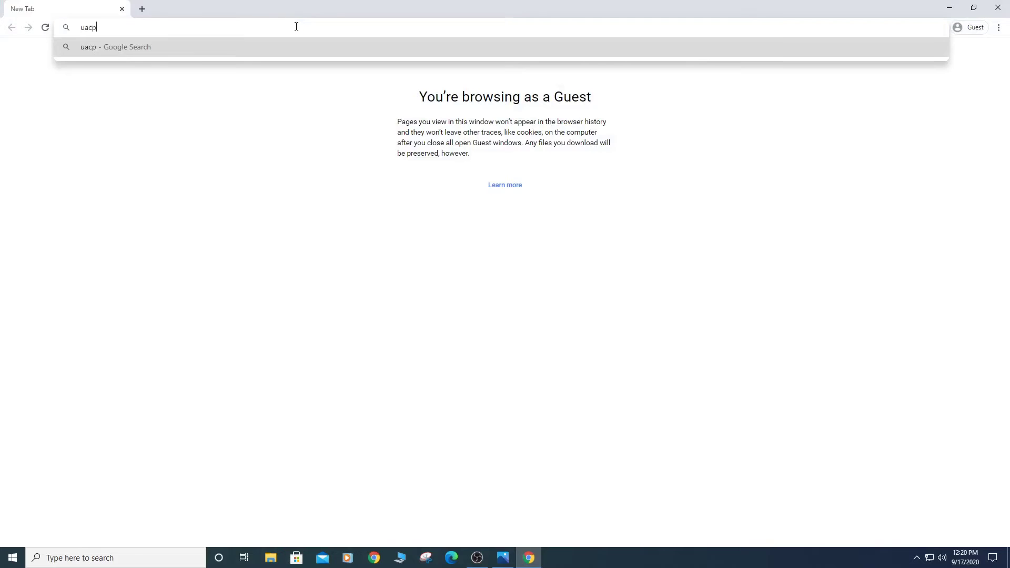
# Step: Search for 'uacpass' and start the UAC Pass 1.8 download from MajorGeeks
pyautogui.write('ass')
pyautogui.press('Return')
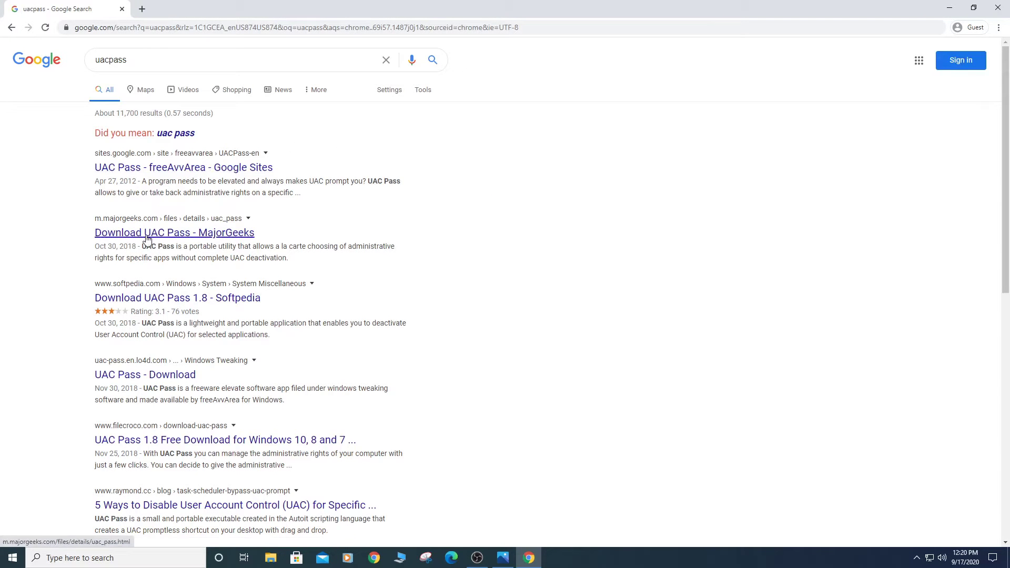
pyautogui.click(177, 235)
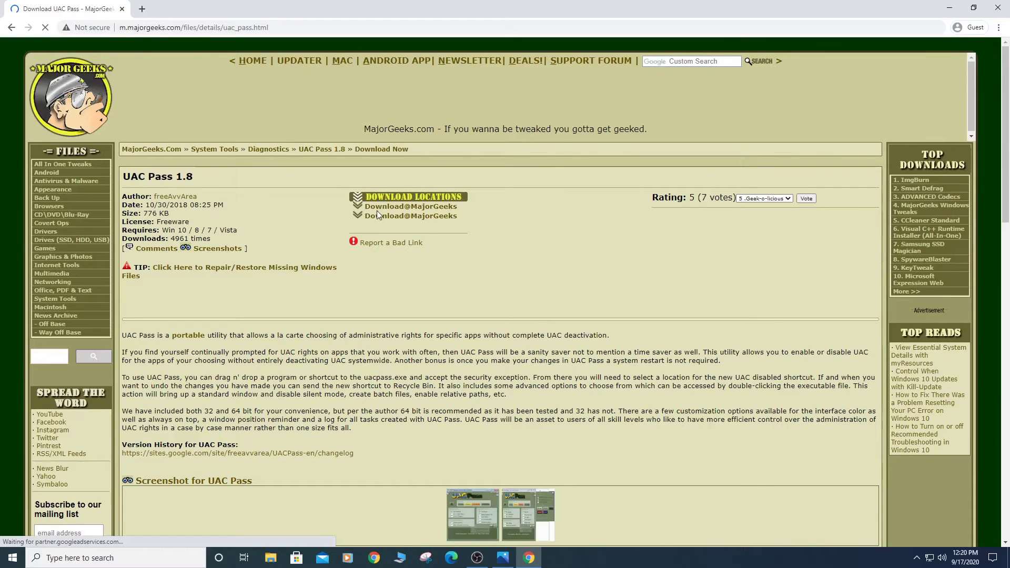
pyautogui.click(377, 210)
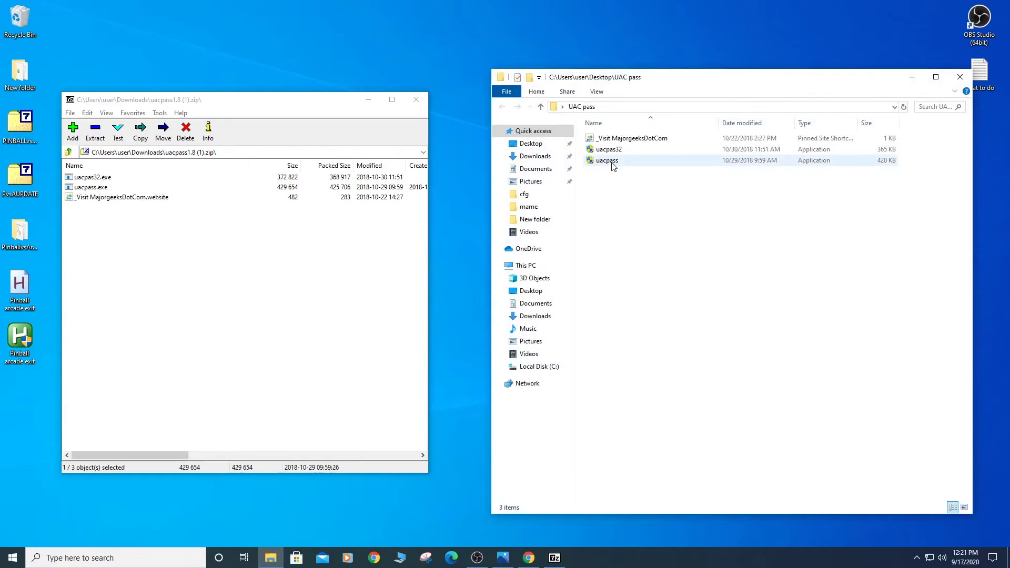
# Step: Launch uacpass from the extracted UAC pass folder, close 7-Zip, and move its window left
pyautogui.doubleClick(612, 163)
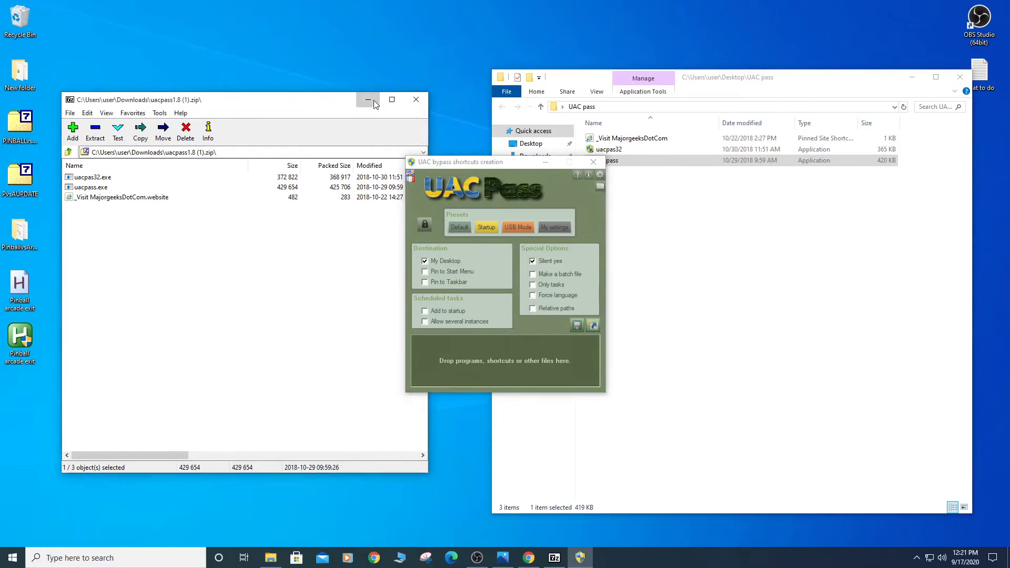
pyautogui.click(415, 99)
pyautogui.moveTo(467, 165); pyautogui.dragTo(268, 124)
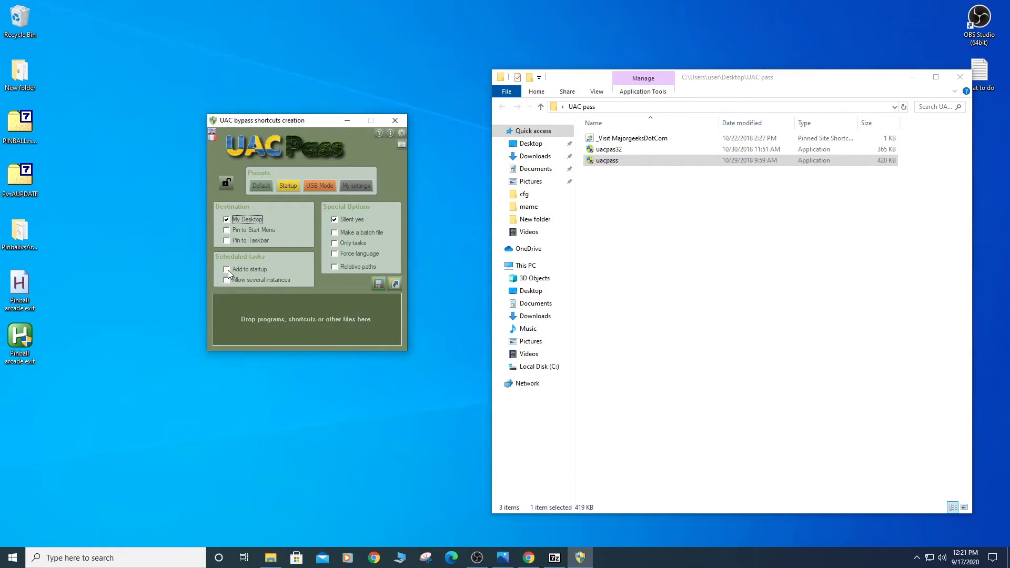
# Step: Enable the 'Make a batch file' option under Special Options
pyautogui.click(335, 234)
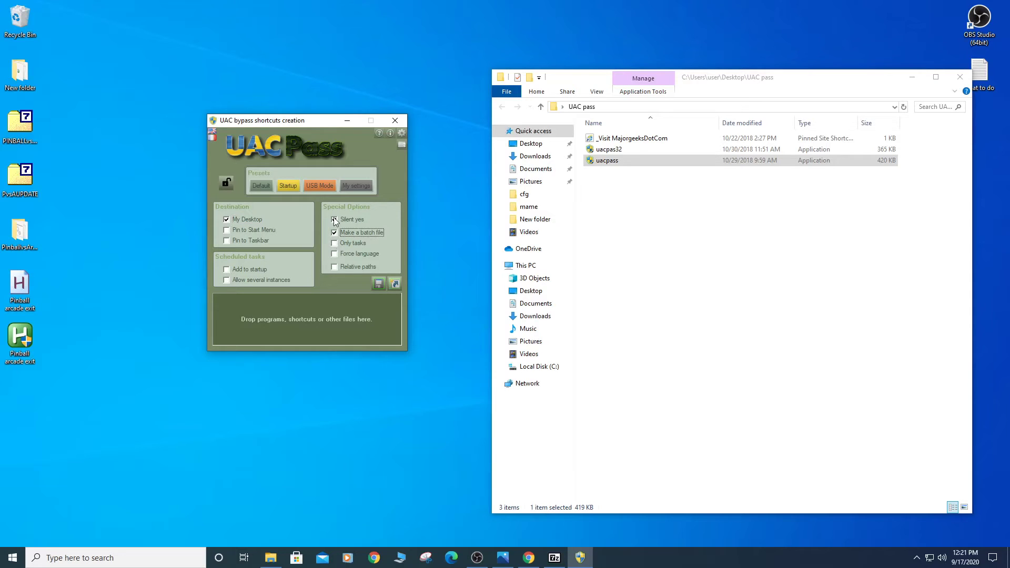
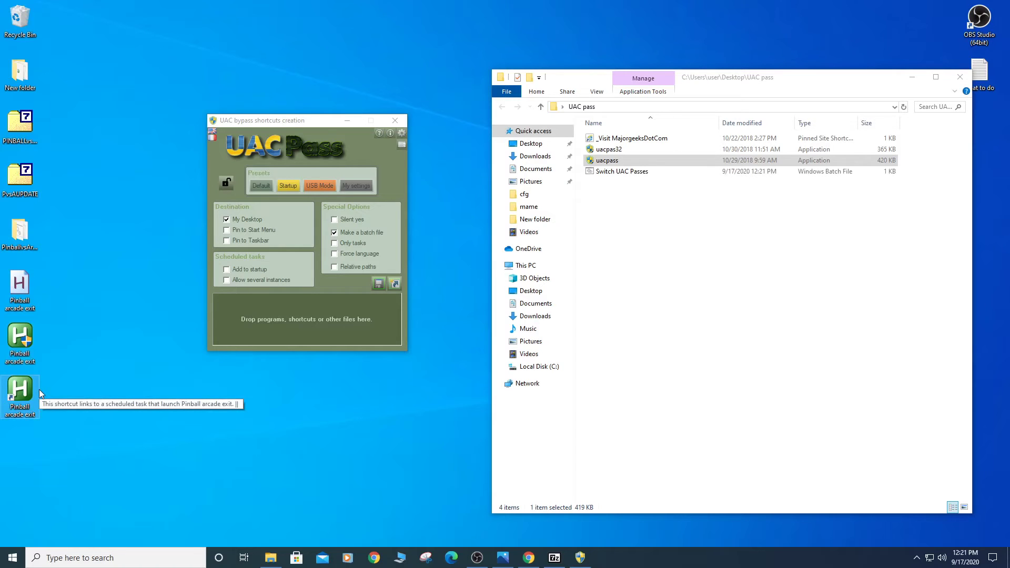
# Step: Search the Start menu for 'run' to bring up the Run app
pyautogui.click(71, 559)
pyautogui.write('run')
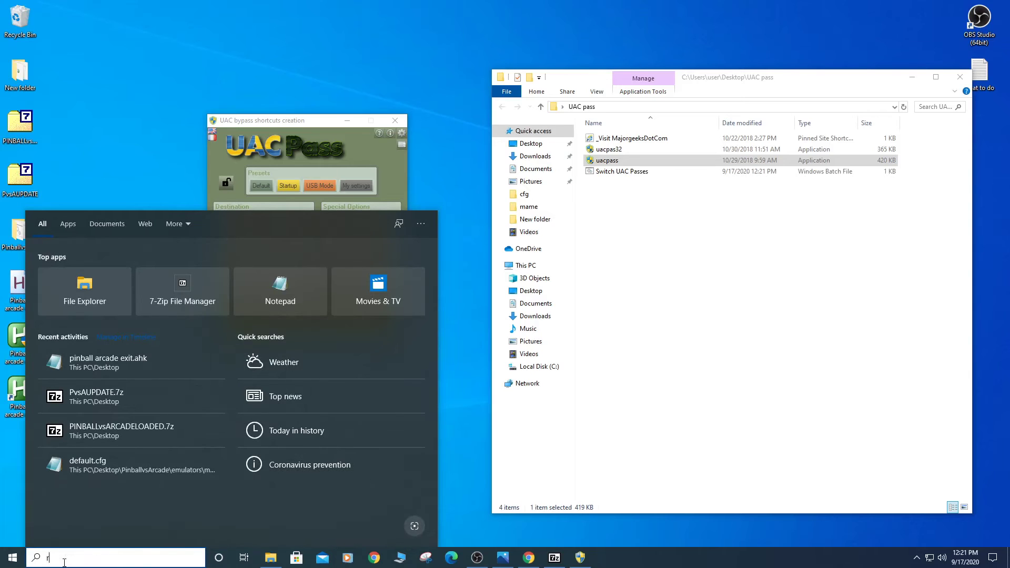
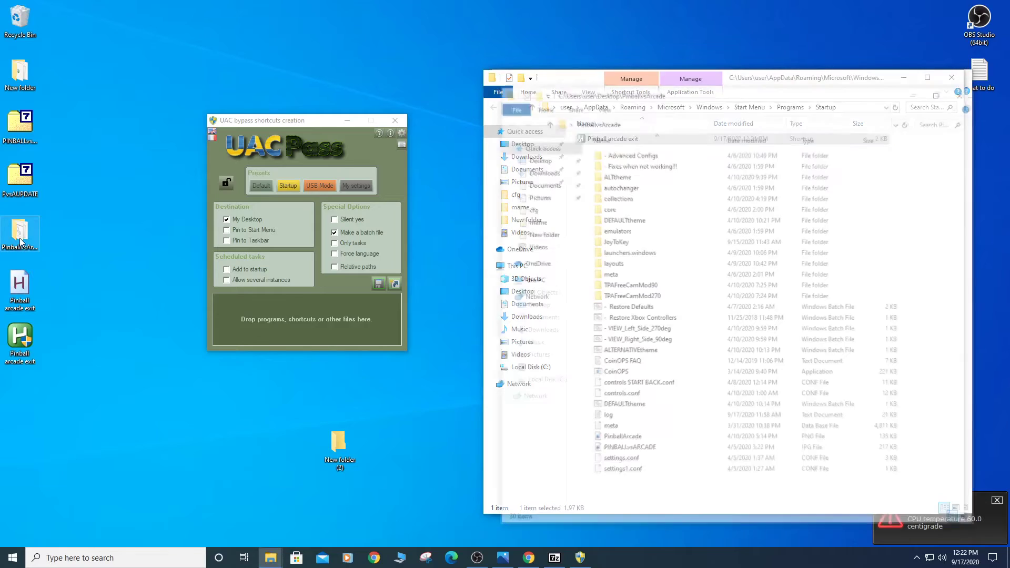
# Step: Close UAC Pass, create a CoinOPS shortcut, and drop 'CoinOPS - Shortcut' into the Startup folder
pyautogui.moveTo(680, 101); pyautogui.dragTo(202, 76)
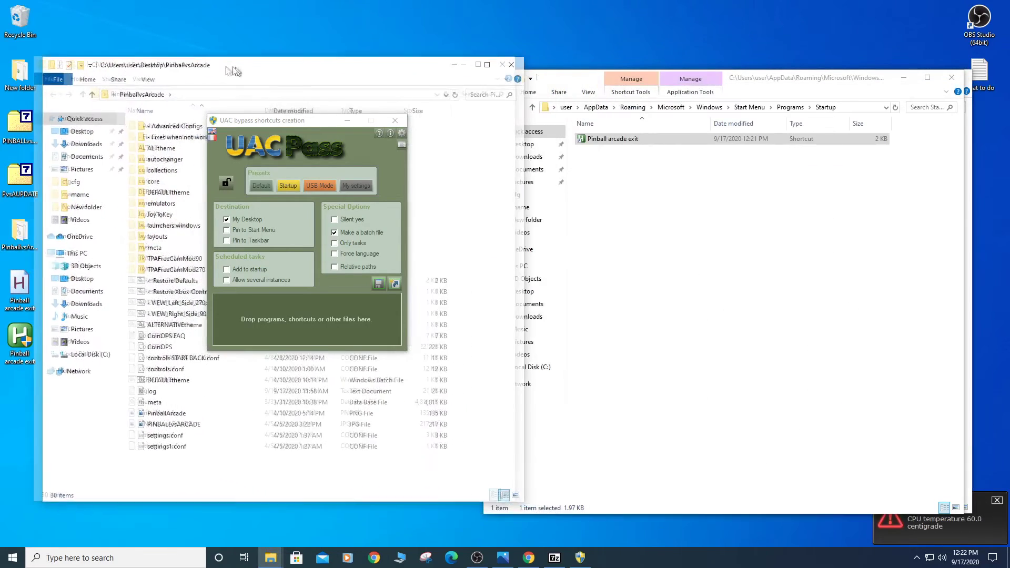
pyautogui.click(392, 122)
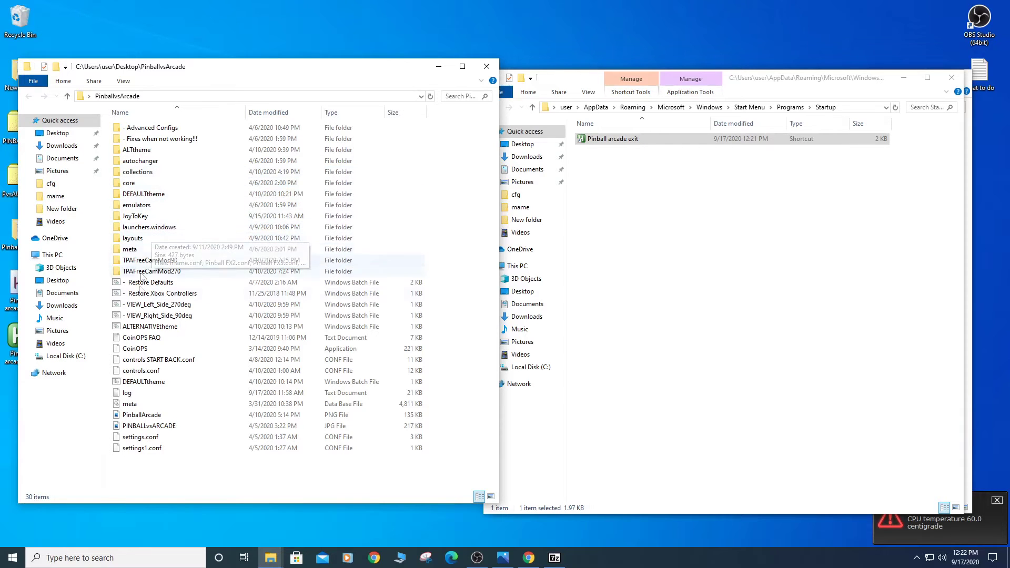
pyautogui.click(168, 351)
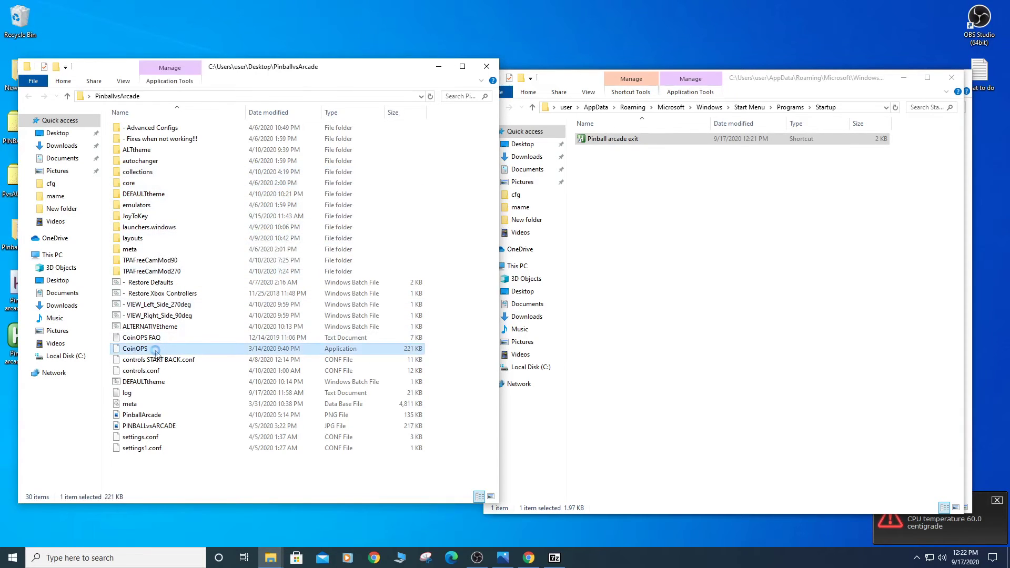
pyautogui.rightClick(156, 352)
pyautogui.click(195, 304)
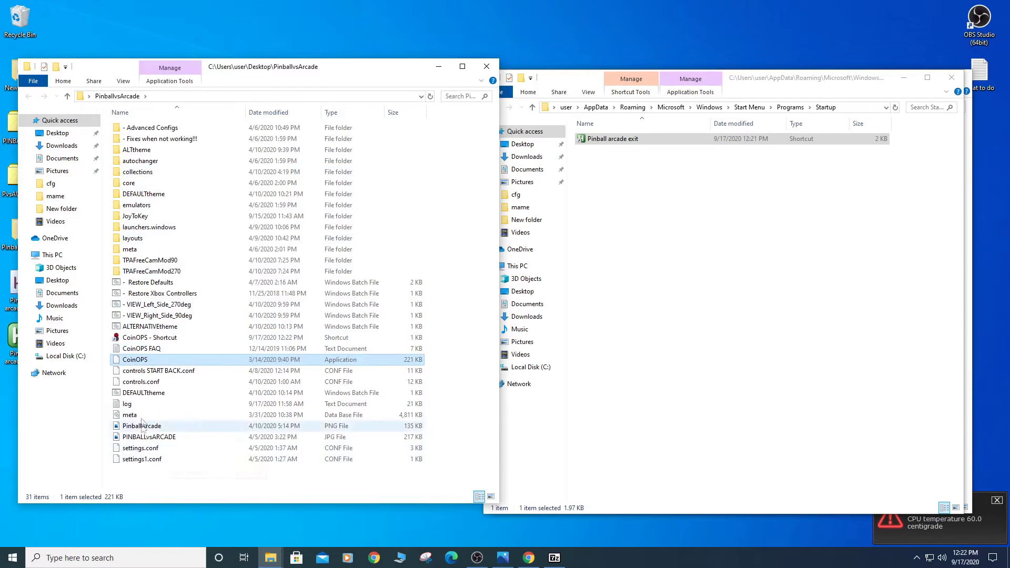
pyautogui.click(134, 339)
pyautogui.moveTo(143, 343); pyautogui.dragTo(721, 299)
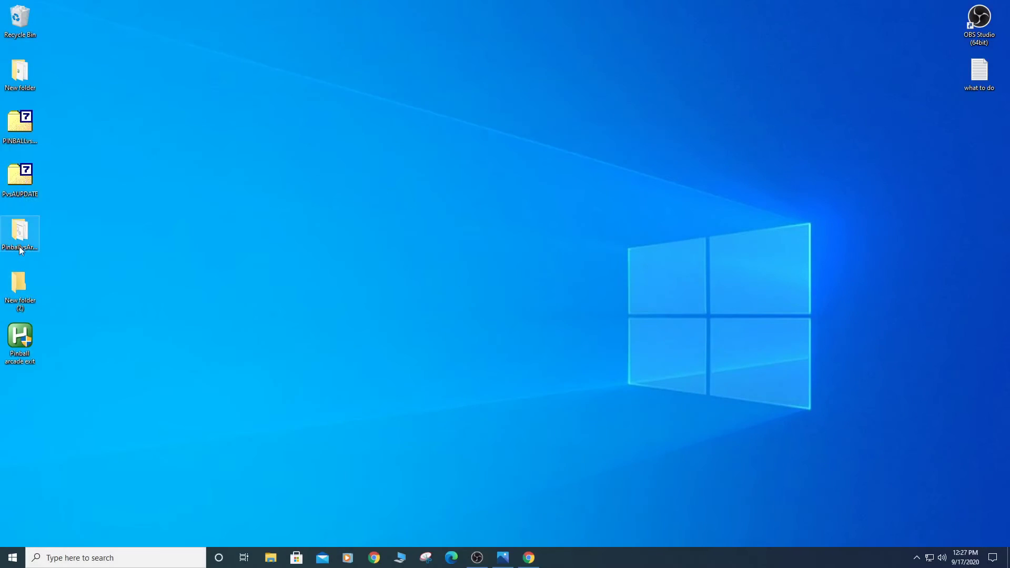
# Step: In PinballvsArcade\JoyToKey, enable 'Run this program as an administrator' in JoyToKey's Compatibility properties
pyautogui.doubleClick(21, 250)
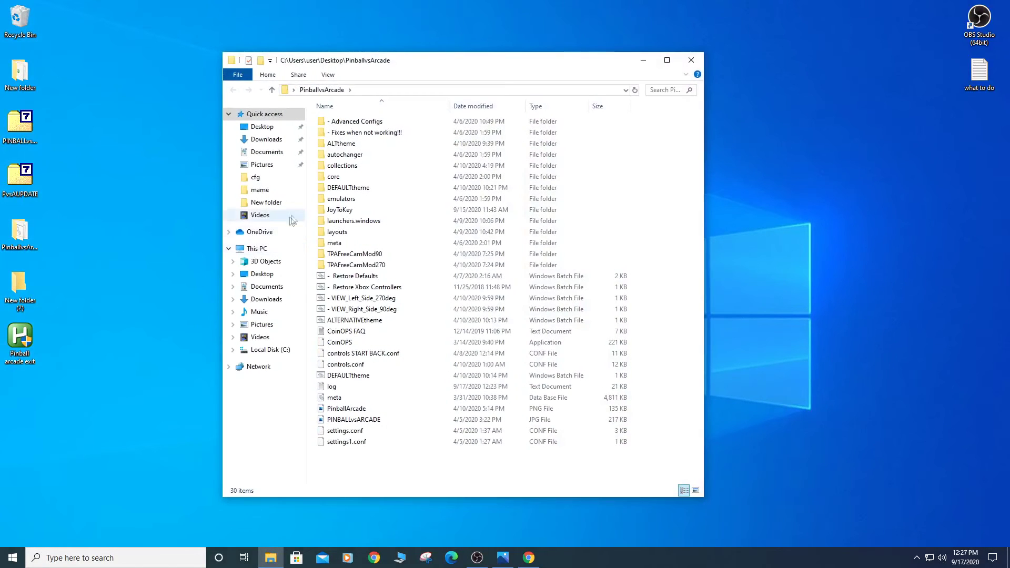
pyautogui.click(327, 211)
pyautogui.doubleClick(327, 211)
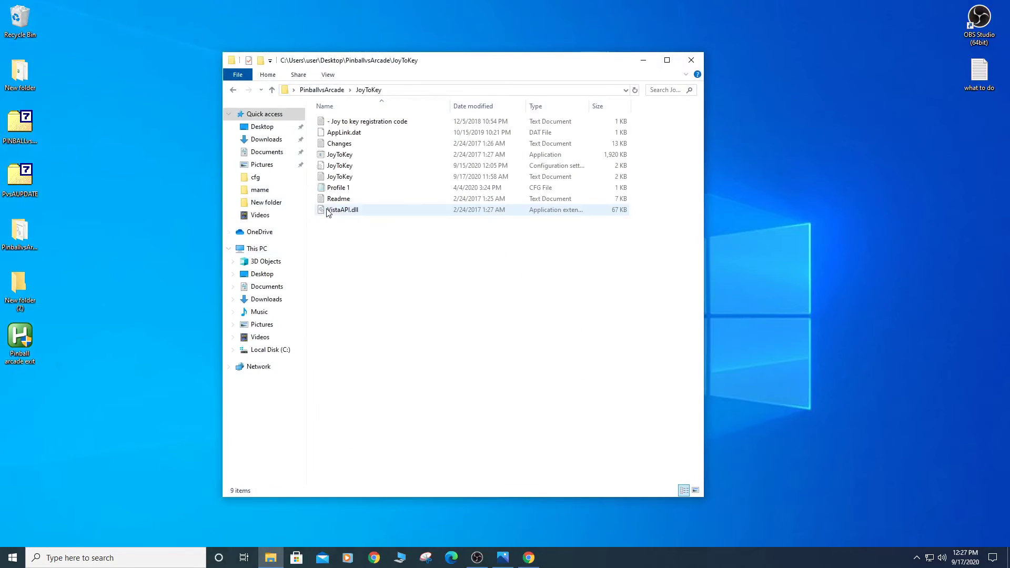
pyautogui.click(337, 155)
pyautogui.rightClick(337, 156)
pyautogui.click(368, 377)
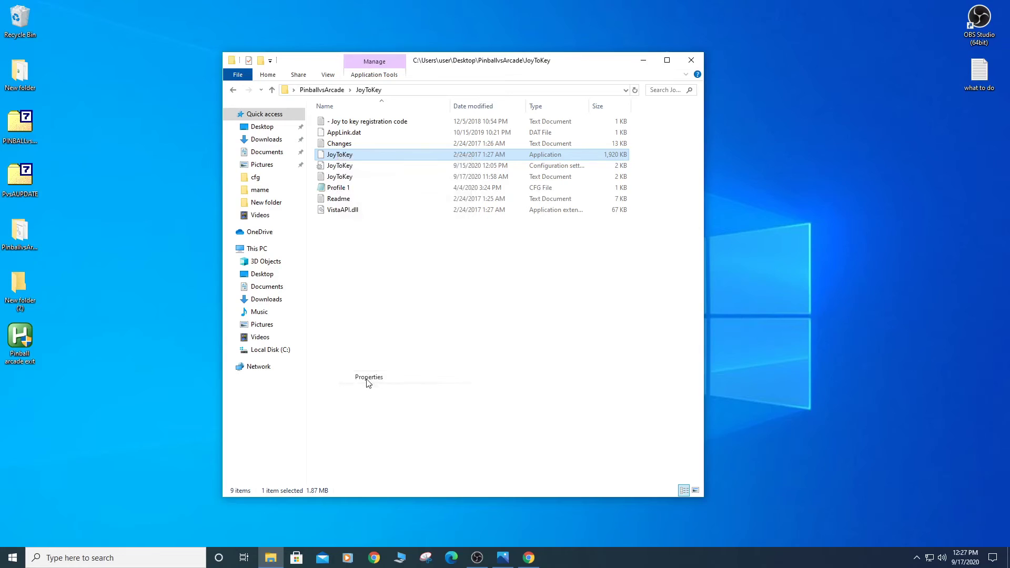
pyautogui.click(388, 180)
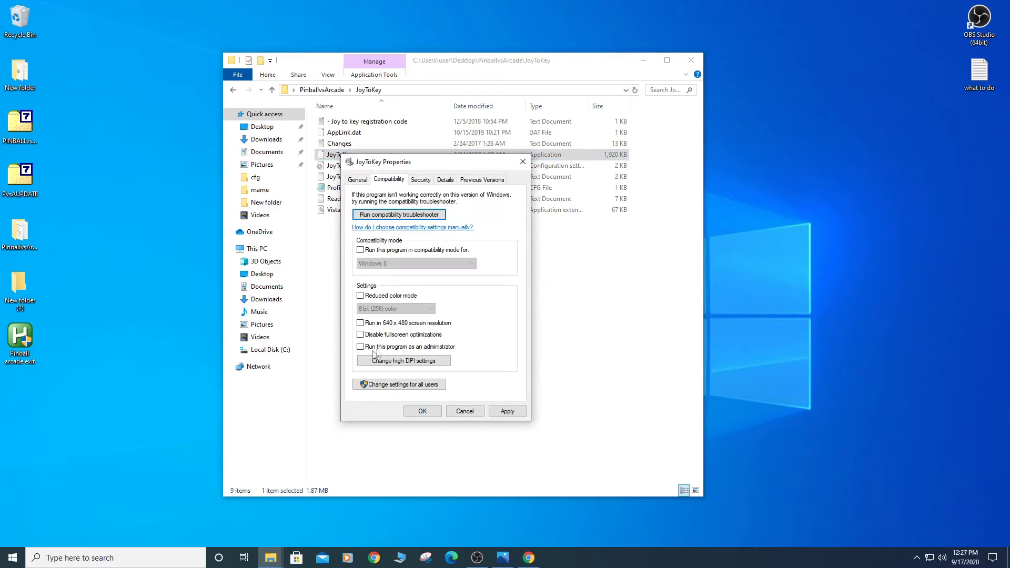
pyautogui.click(431, 413)
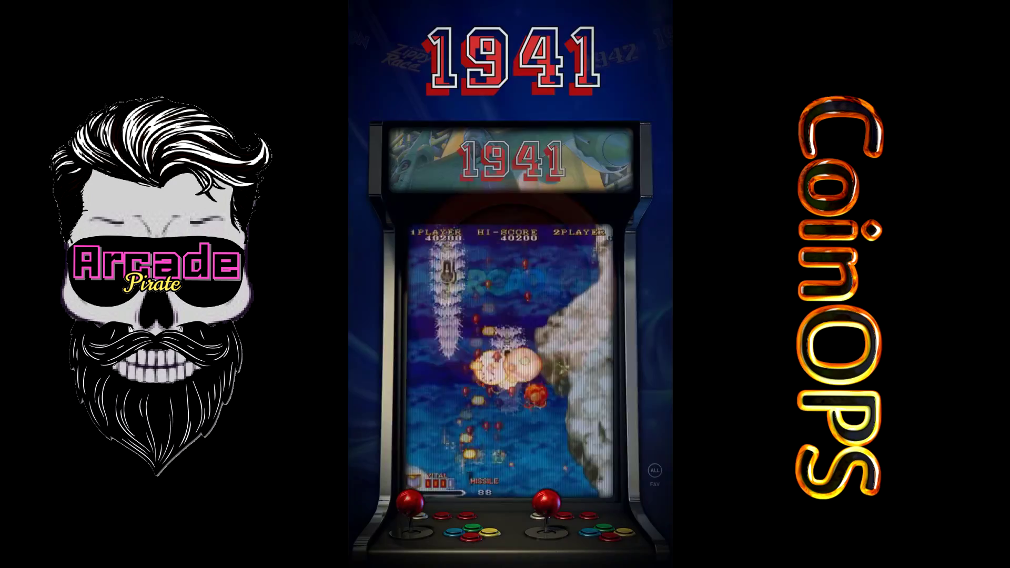
# Step: Scroll the CoinOPS game wheel from 1941 to 1942 and onward toward 19XX
pyautogui.press('Down')
pyautogui.press('Down')
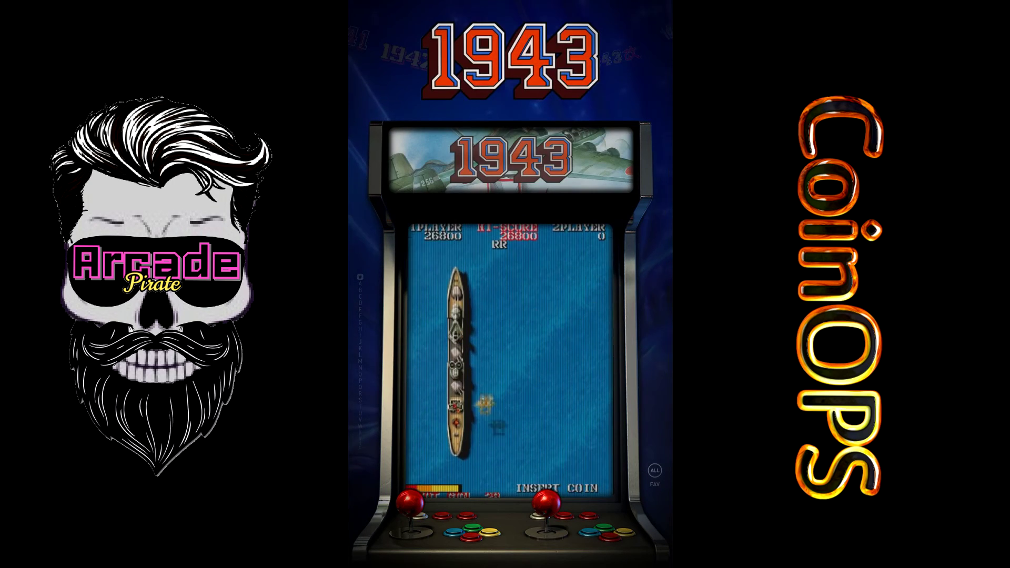
pyautogui.press('Down')
pyautogui.press('Down')
pyautogui.press('Down')
pyautogui.press('Down')
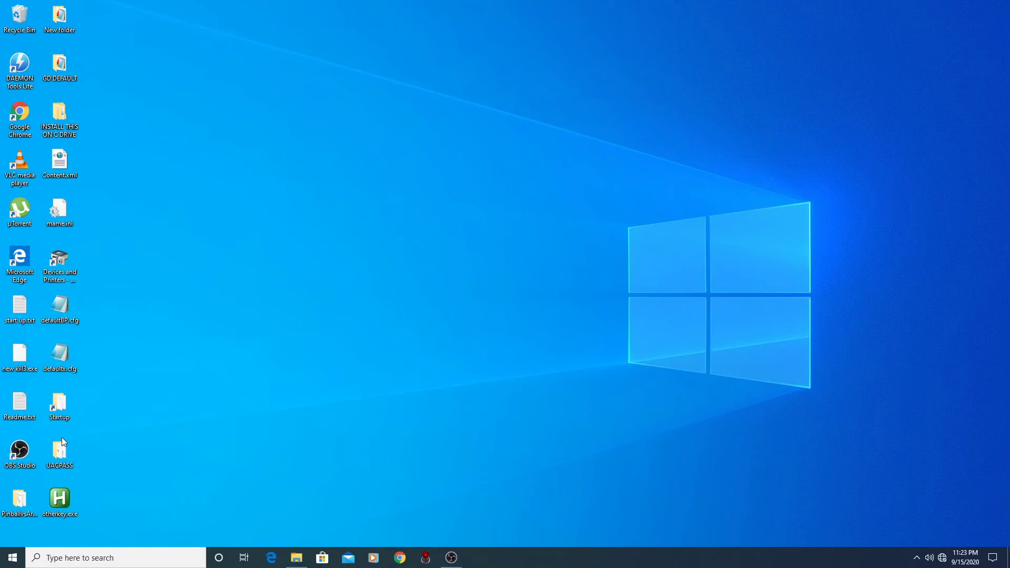
# Step: Launch JoyToKey from the PinballvsArcade\JoyToKey folder
pyautogui.doubleClick(19, 501)
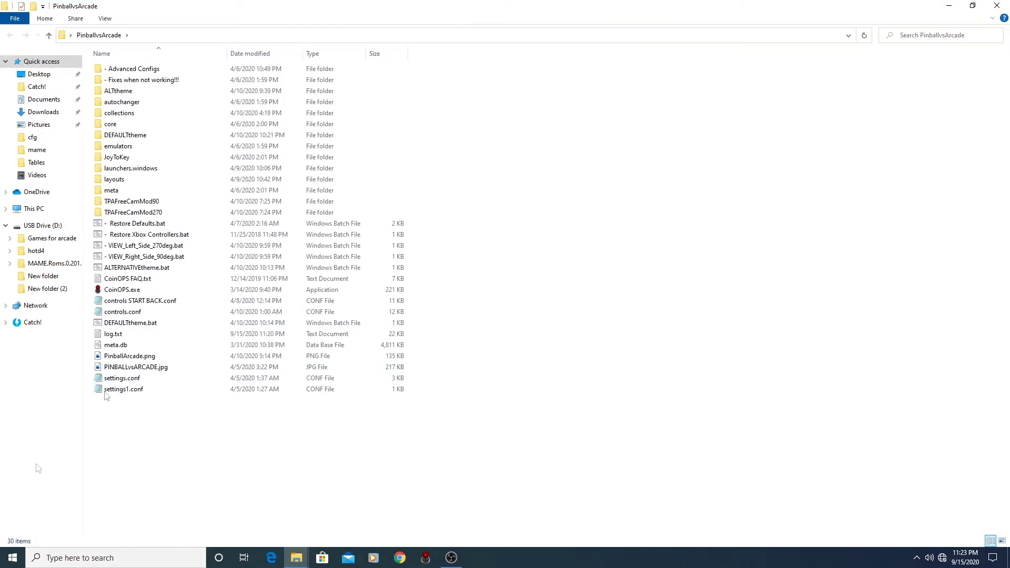
pyautogui.doubleClick(175, 158)
pyautogui.doubleClick(141, 103)
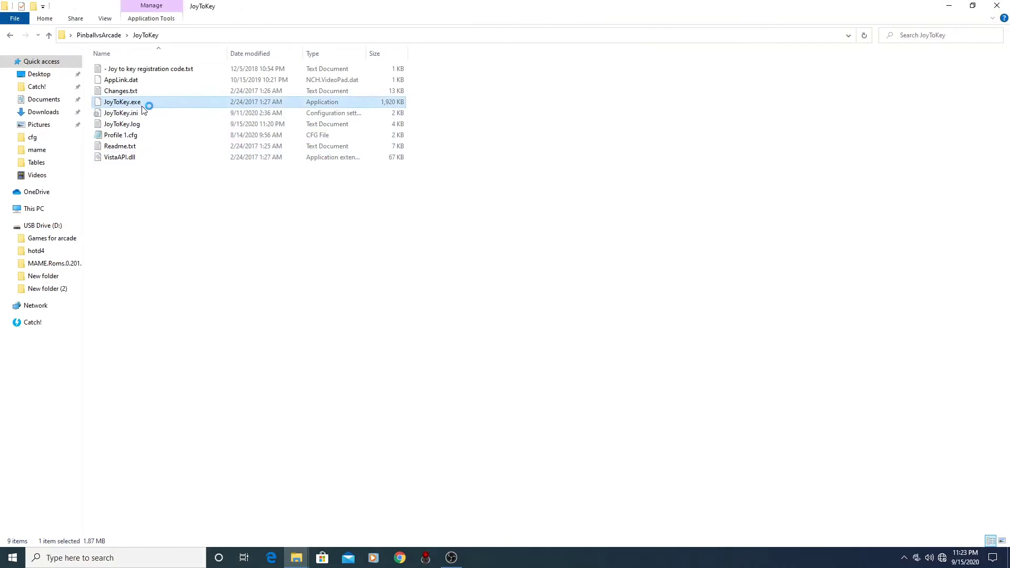
pyautogui.press('super+d')
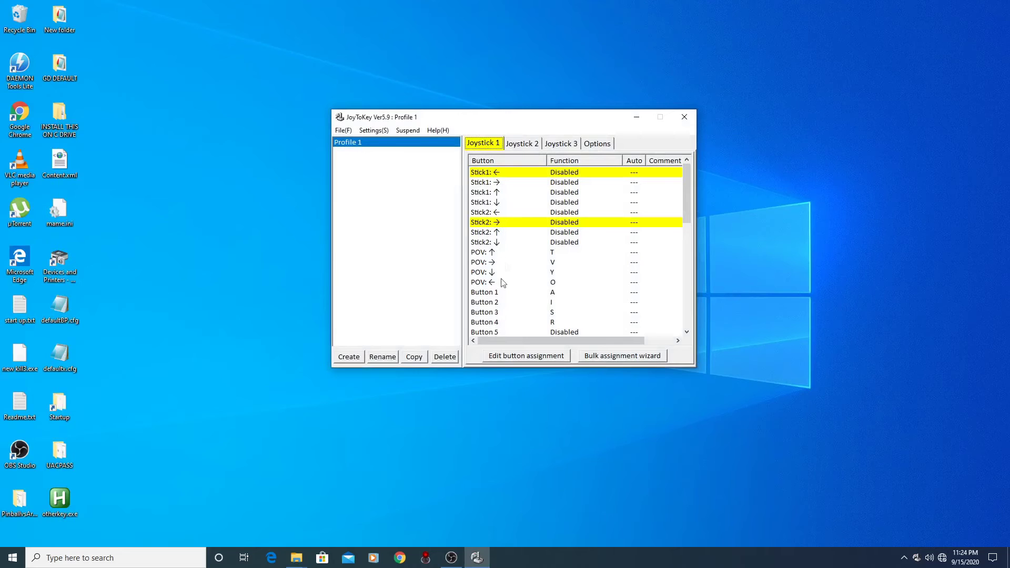
# Step: Check Joystick 2's Button 5 assignment, mapped to C, R, H
pyautogui.click(522, 144)
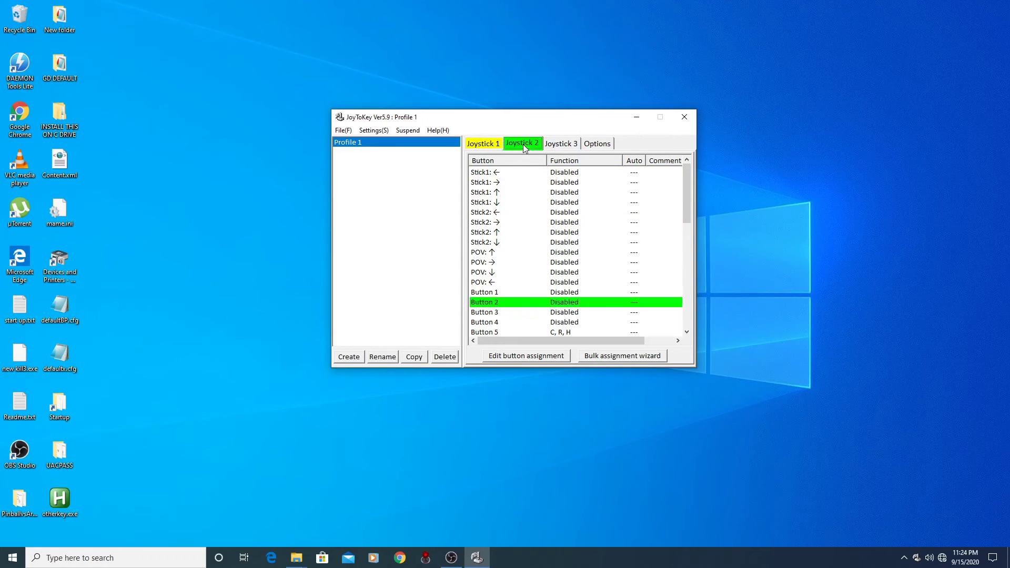
pyautogui.moveTo(688, 199); pyautogui.dragTo(686, 225)
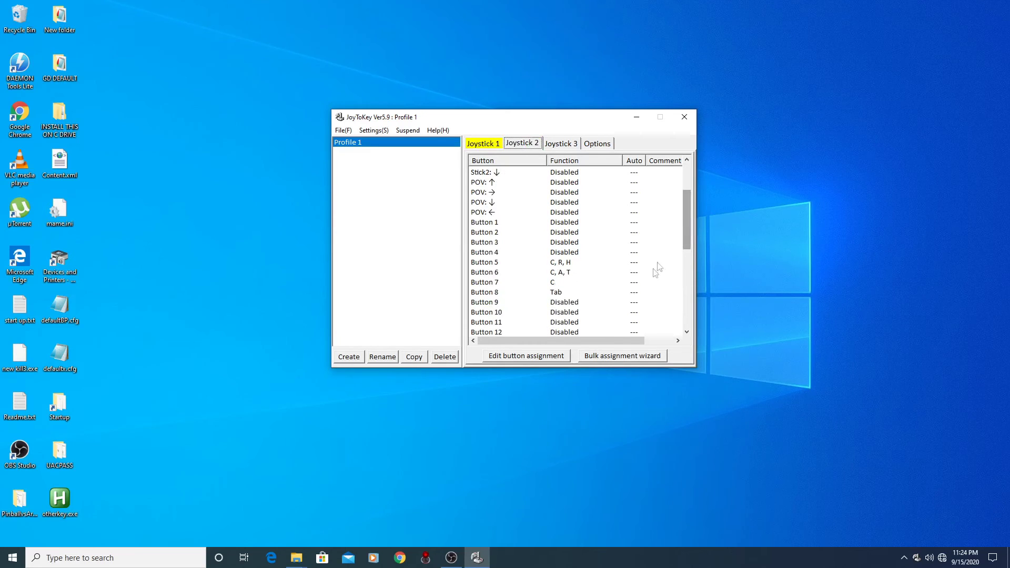
pyautogui.click(553, 264)
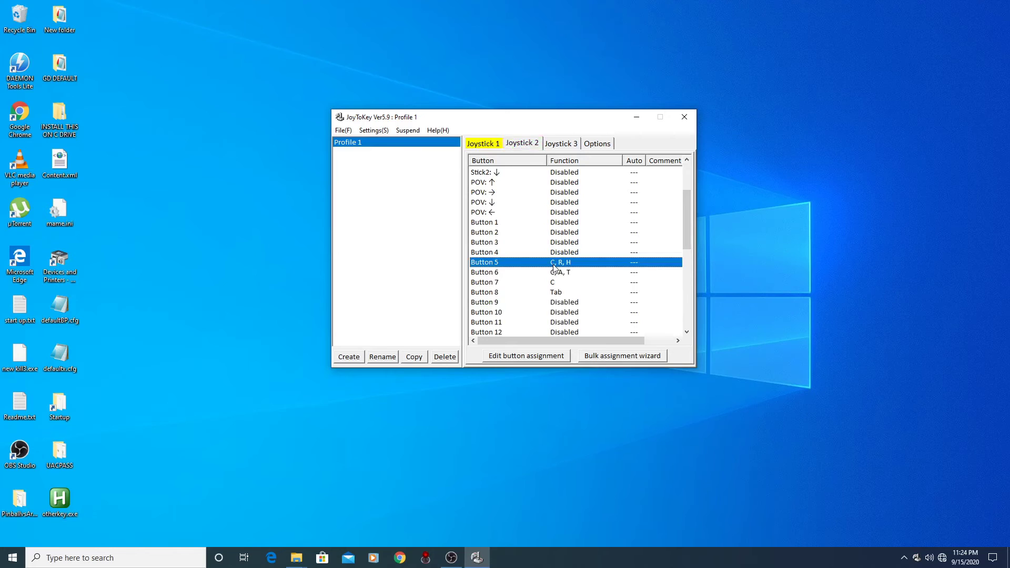
pyautogui.doubleClick(553, 265)
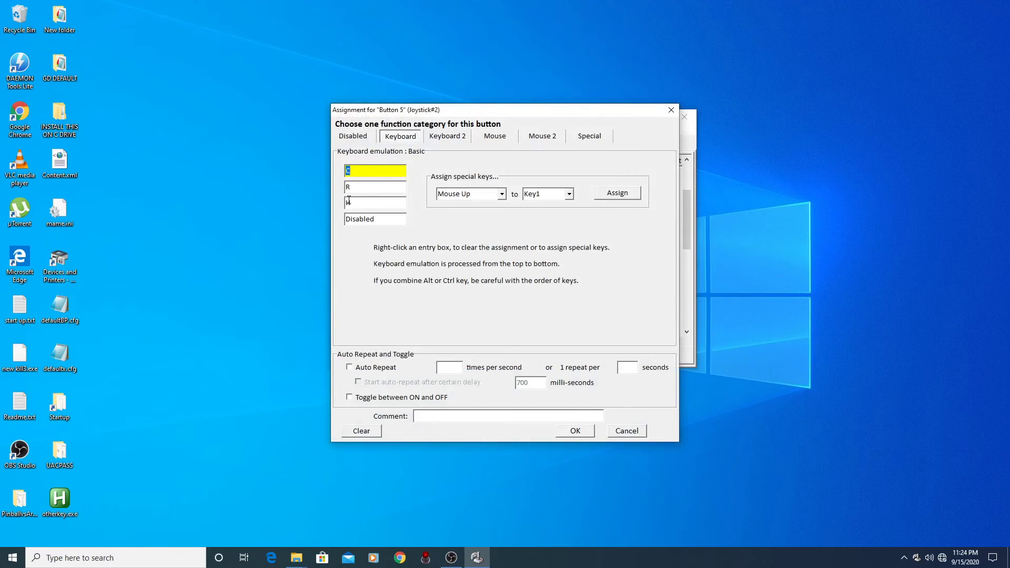
pyautogui.click(670, 111)
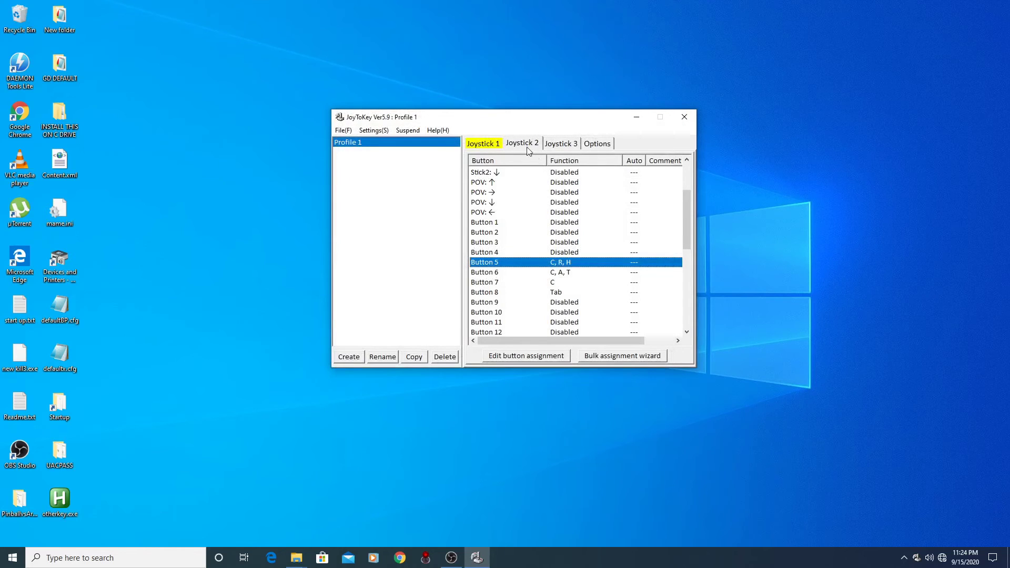
# Step: Review Joystick 3's Button 1 (8) and Button 4 (Ctrl) assignments
pyautogui.click(551, 144)
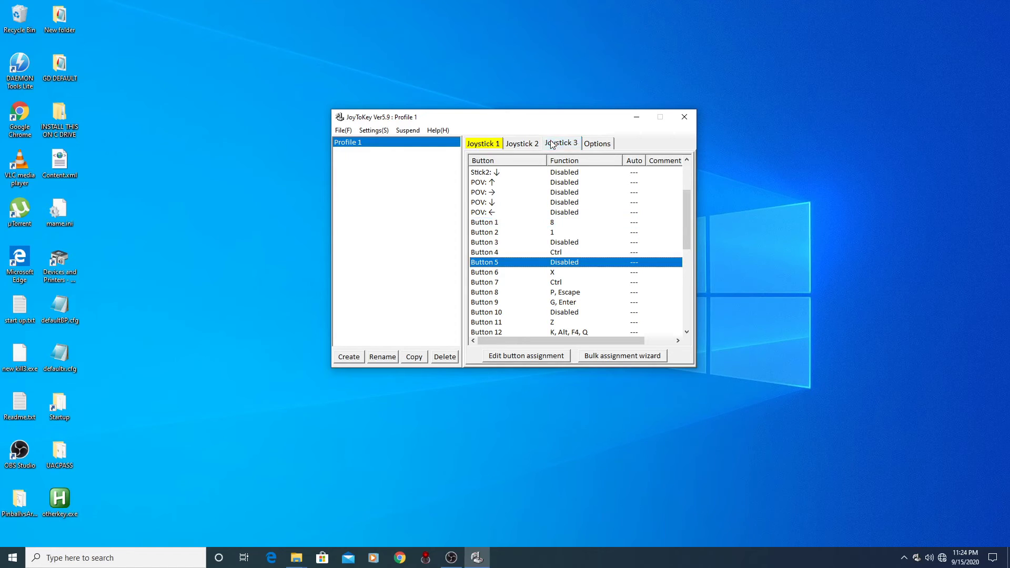
pyautogui.doubleClick(548, 223)
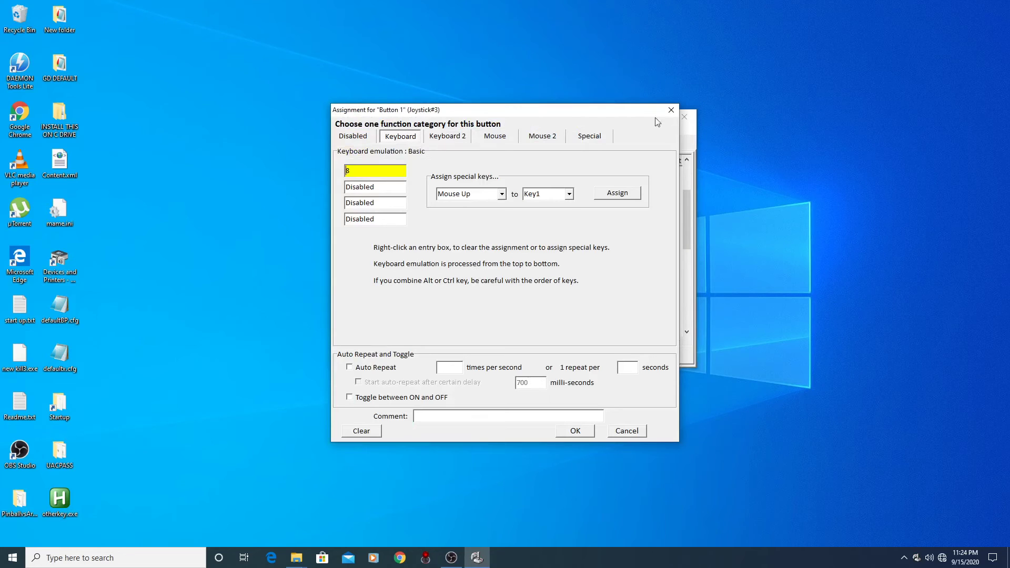
pyautogui.click(669, 111)
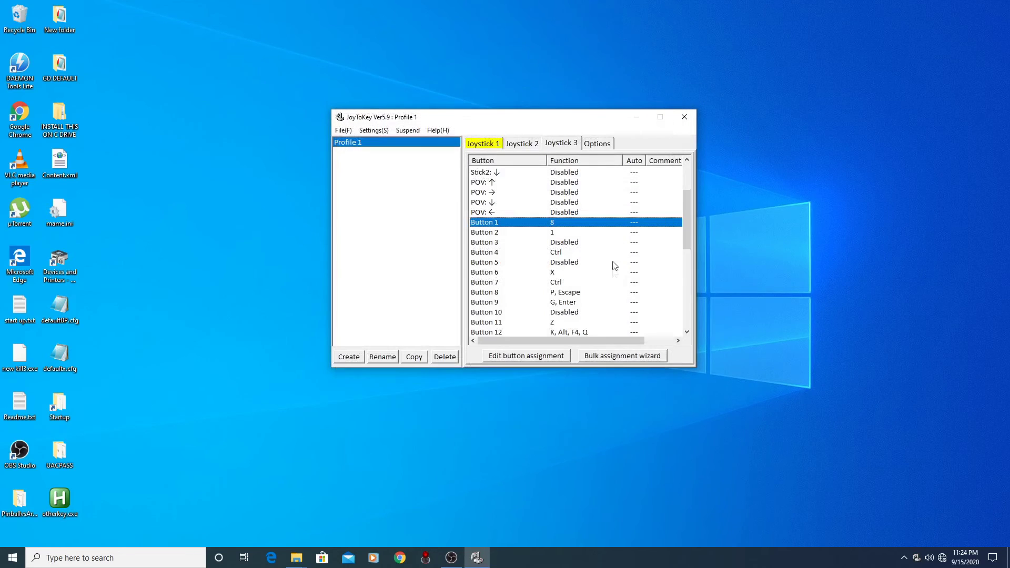
pyautogui.doubleClick(558, 254)
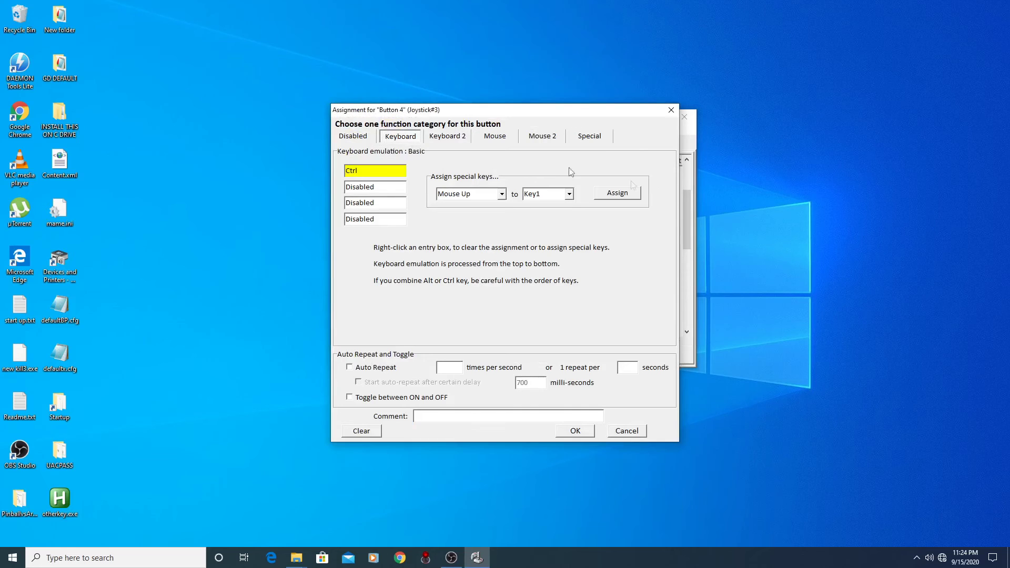
pyautogui.click(671, 110)
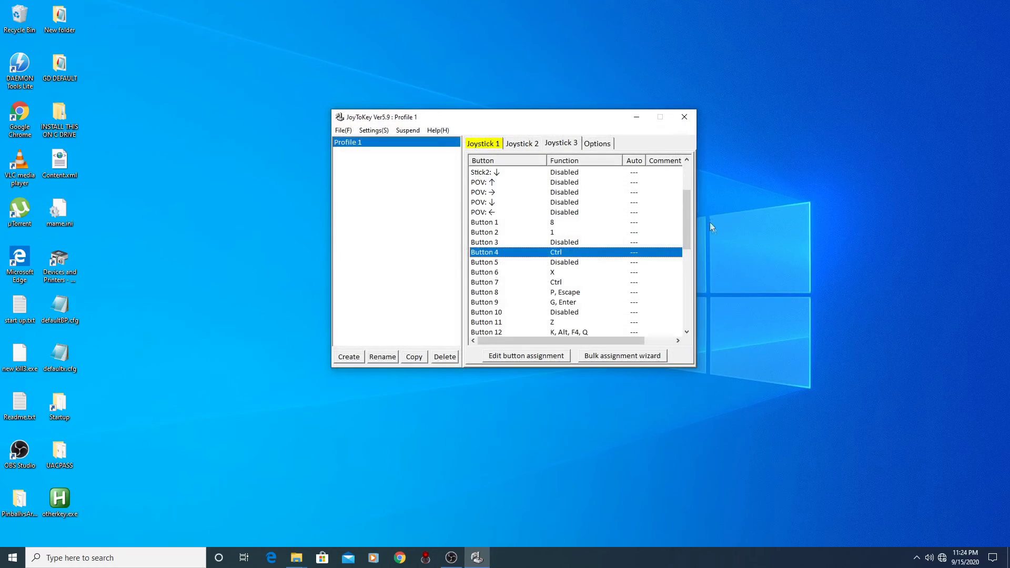
pyautogui.moveTo(683, 215); pyautogui.dragTo(686, 236)
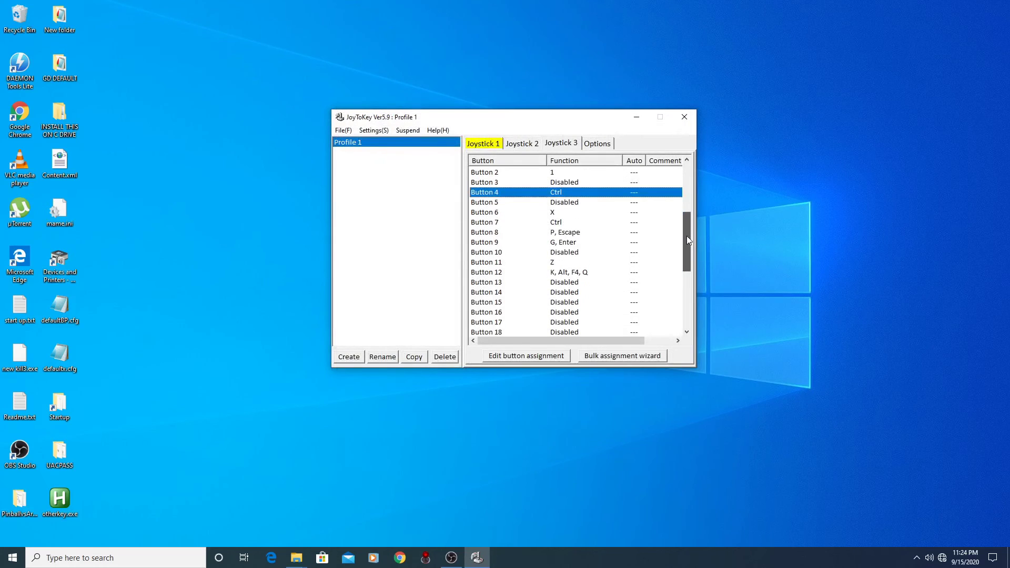
# Step: Open Joystick 3's Button 12 assignment, which sends K, Alt, F4, Q
pyautogui.doubleClick(585, 274)
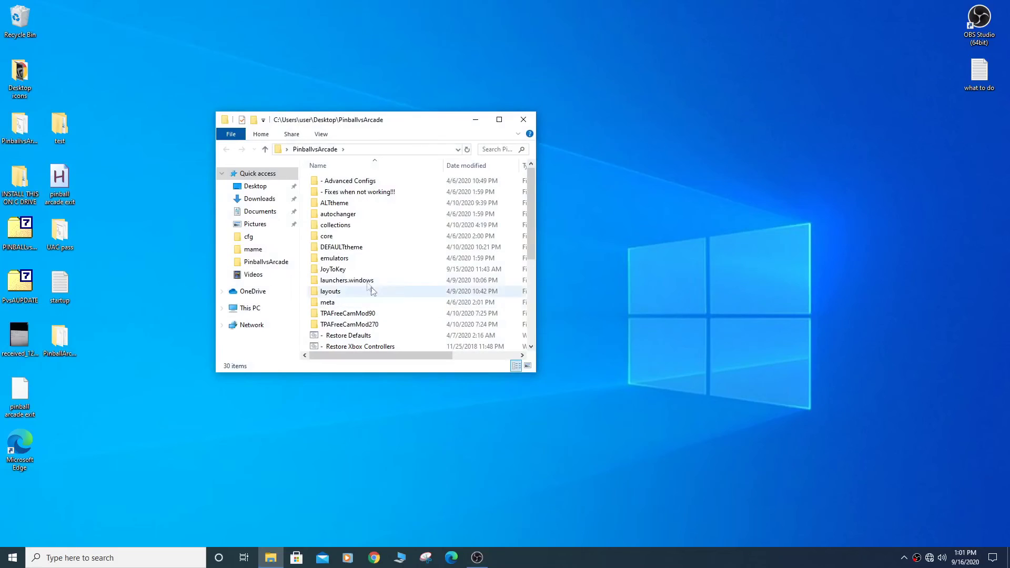
# Step: Open the emulators\mame\cfg\default config file in Notepad
pyautogui.doubleClick(359, 259)
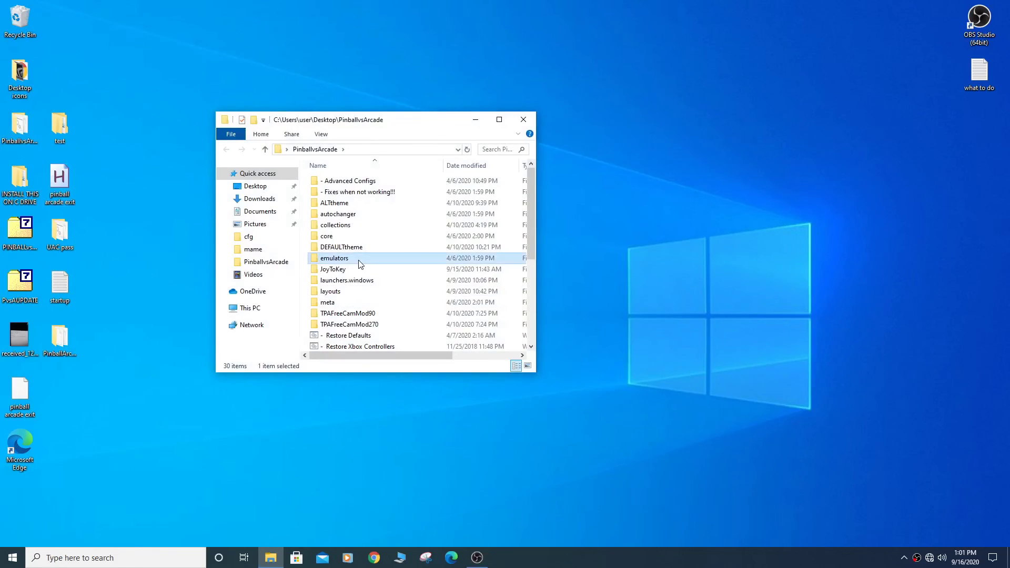
pyautogui.doubleClick(336, 180)
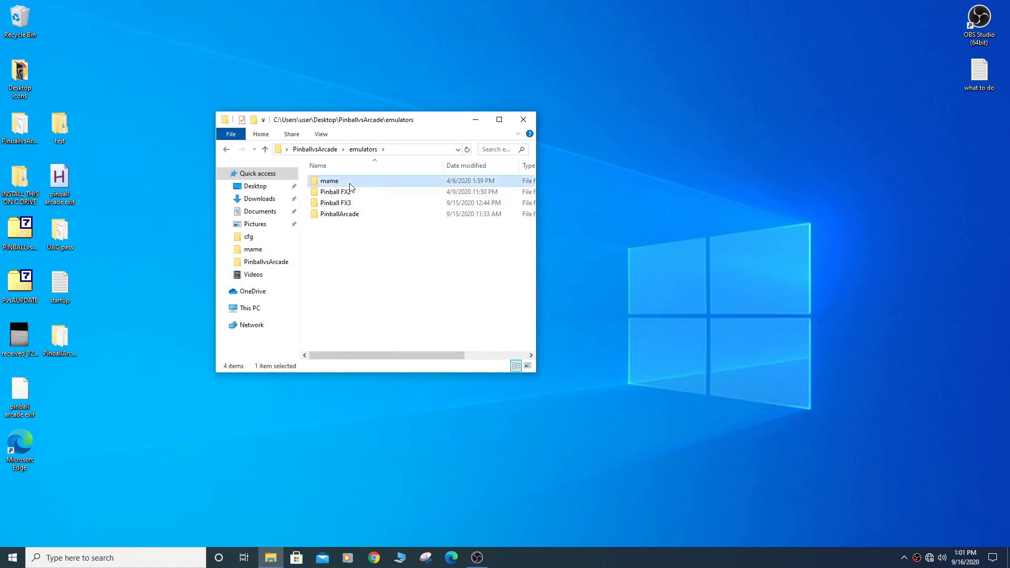
pyautogui.doubleClick(343, 205)
pyautogui.doubleClick(348, 211)
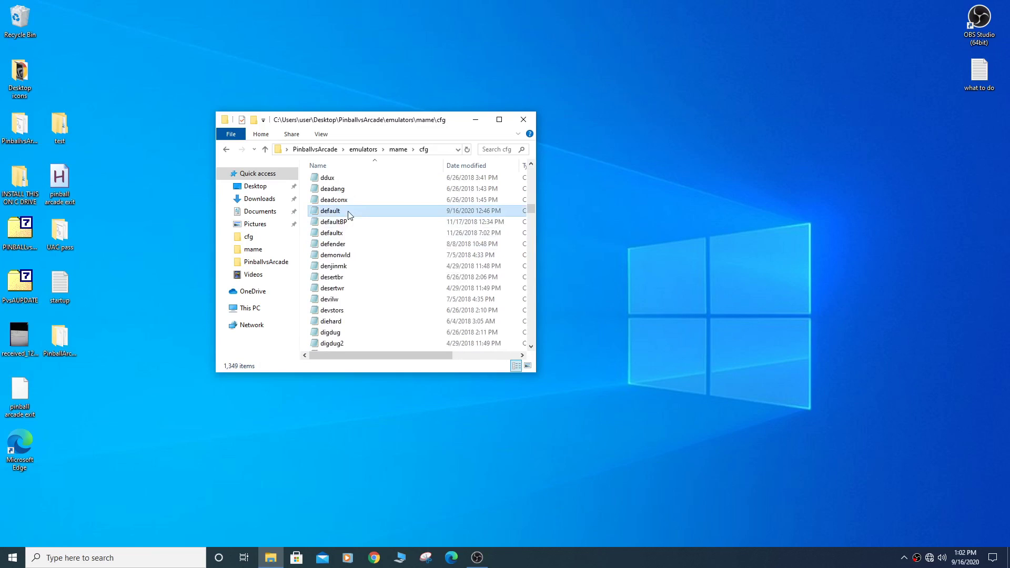
# Step: Change UI_CANCEL to KEYCODE_Q, save default.cfg, and open the default file's Properties
pyautogui.scroll(-18, 358, 280)
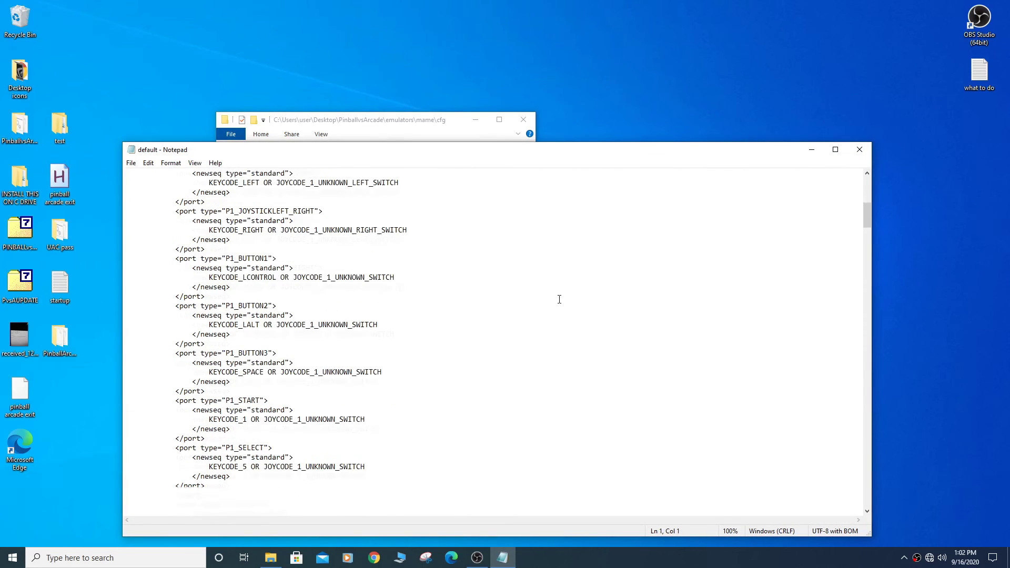
pyautogui.moveTo(866, 226); pyautogui.dragTo(866, 497)
pyautogui.moveTo(699, 448); pyautogui.dragTo(209, 447)
pyautogui.press('BackSpace')
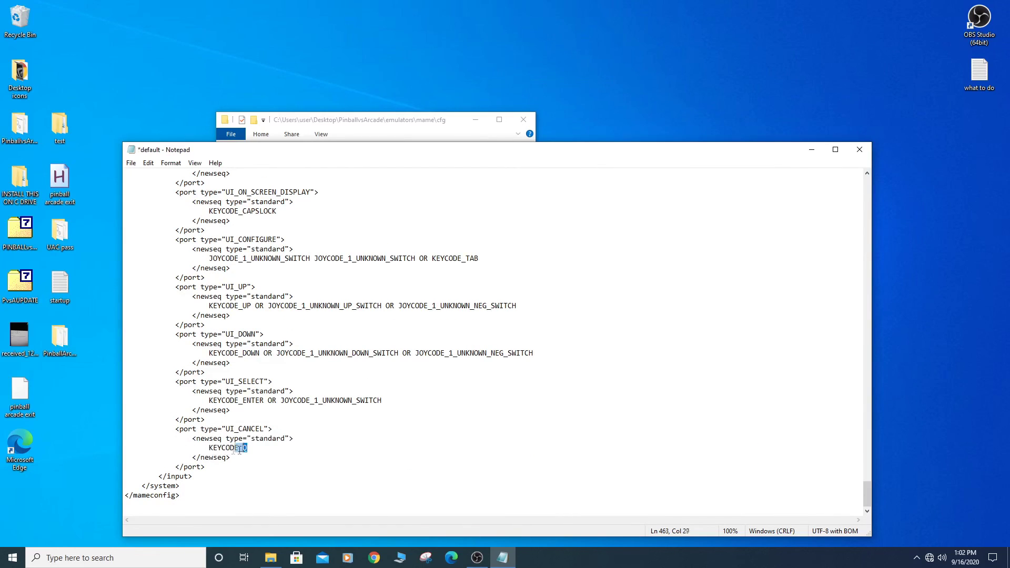
pyautogui.click(131, 163)
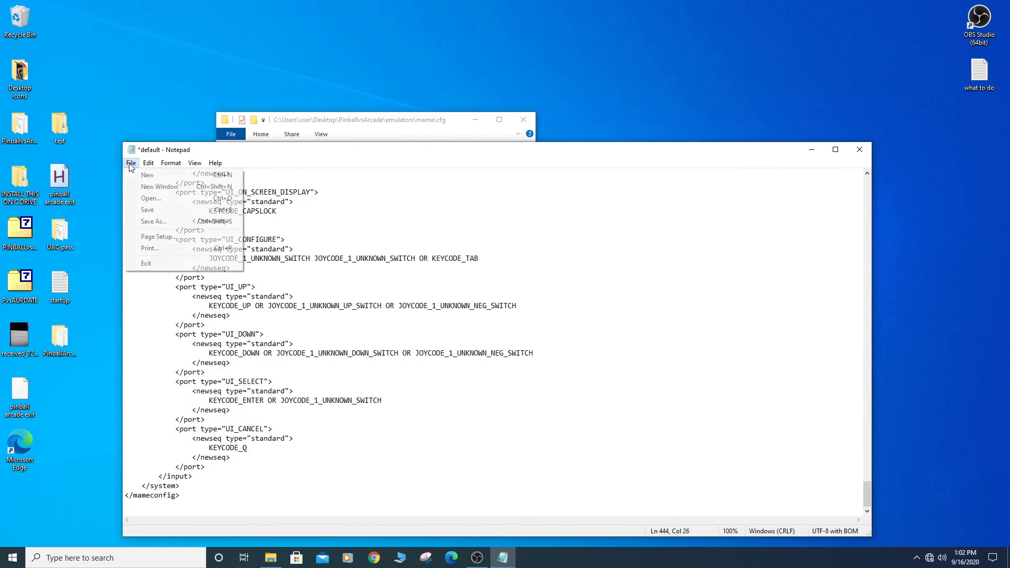
pyautogui.click(140, 208)
pyautogui.click(859, 149)
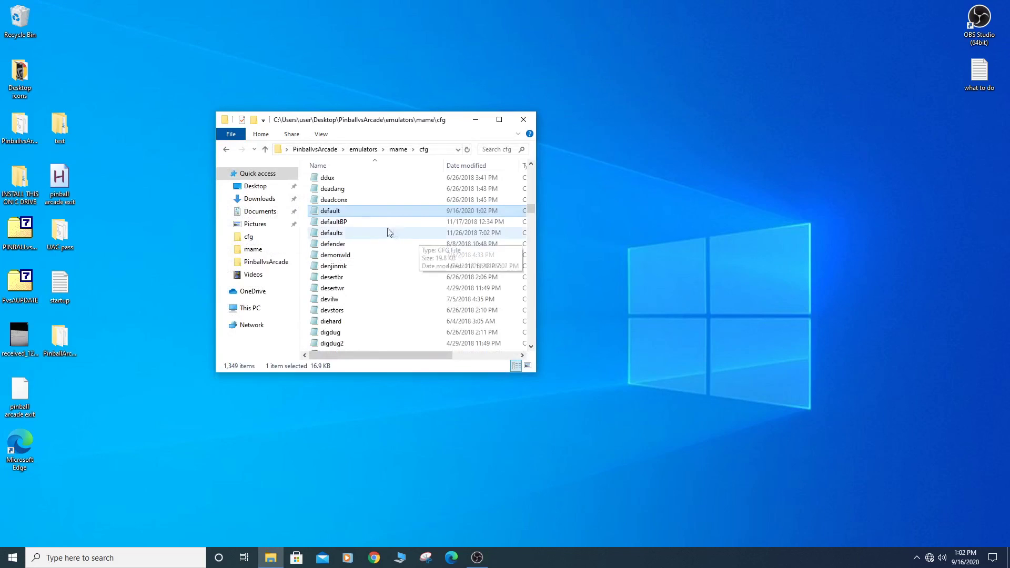
pyautogui.rightClick(339, 213)
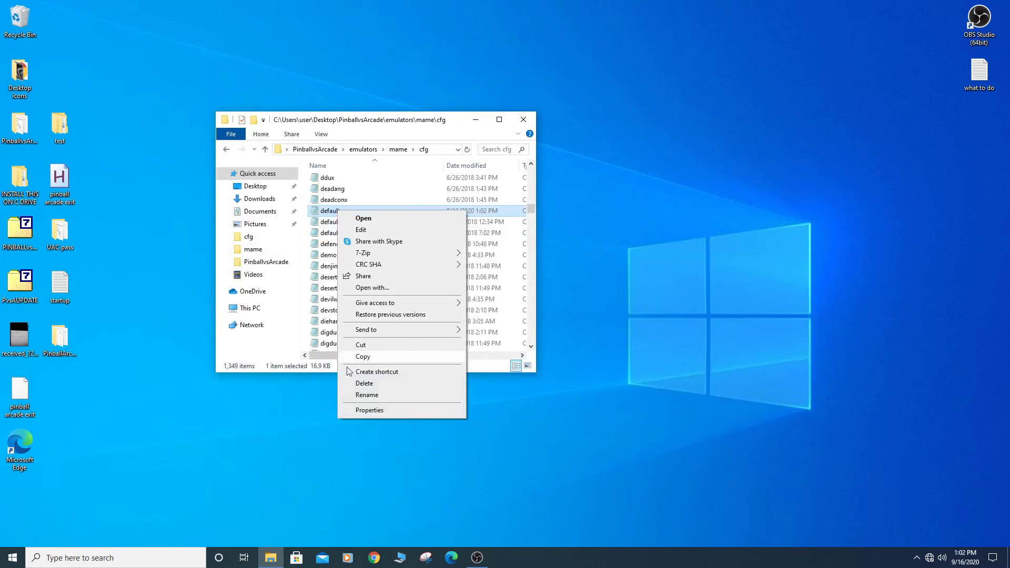
pyautogui.click(359, 411)
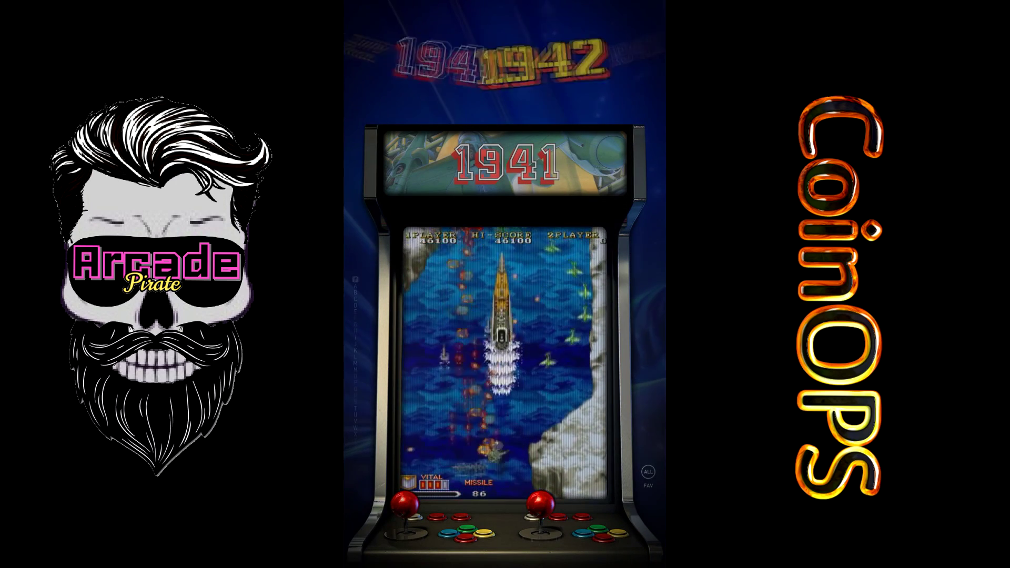
# Step: Browse the CoinOPS game list forward from 1941 through 1942 toward Batsugun
pyautogui.press('Right')
pyautogui.press('Right')
pyautogui.press('Right')
pyautogui.press('Right')
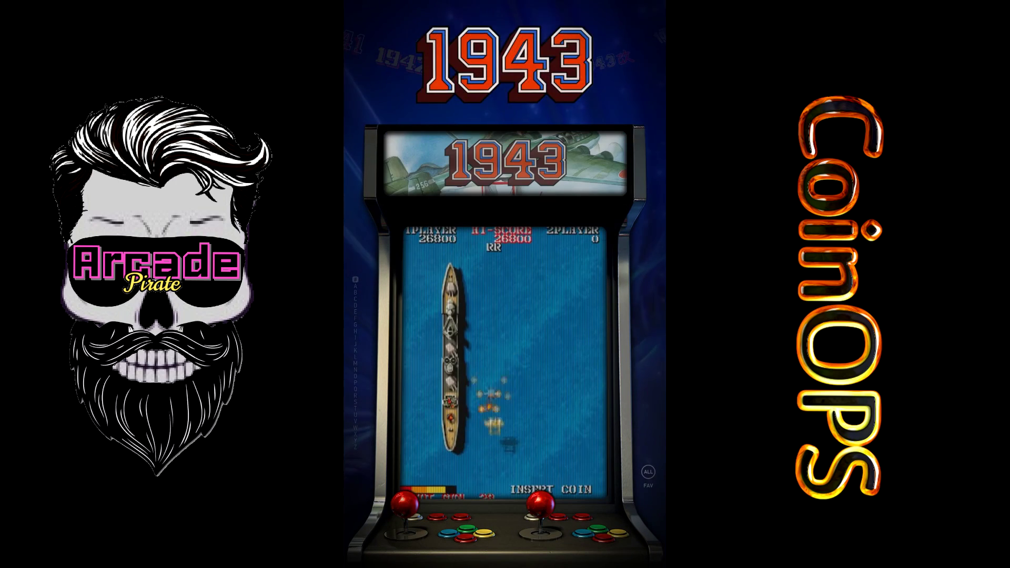
pyautogui.press('Right')
pyautogui.press('Right')
pyautogui.press('Right')
pyautogui.press('Right')
pyautogui.press('Right')
pyautogui.press('Right')
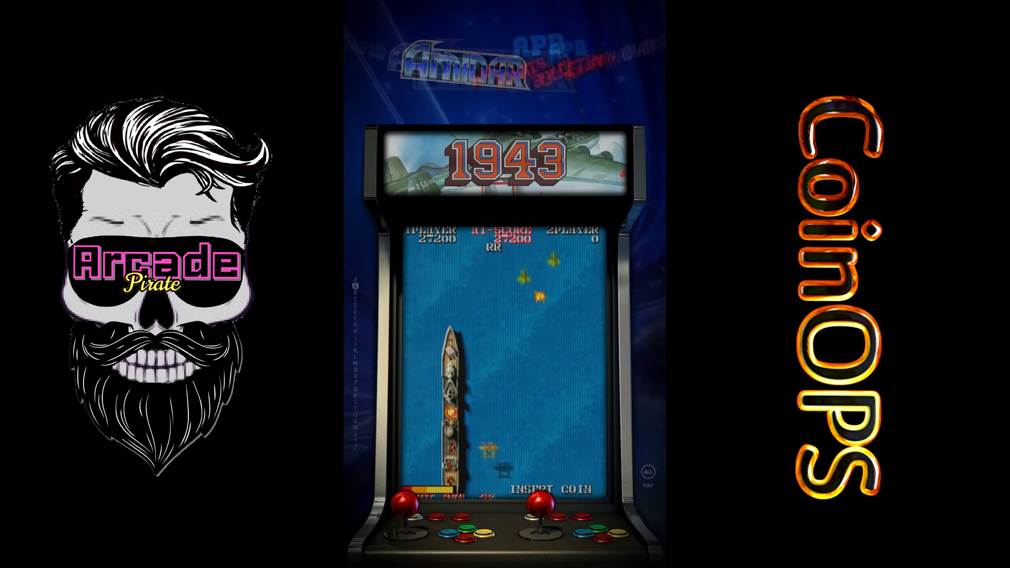